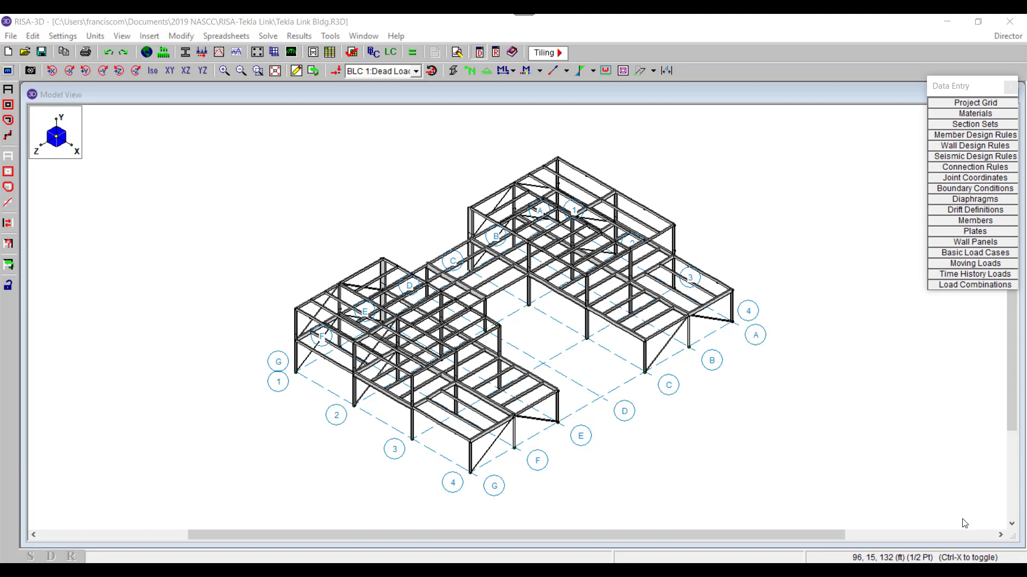
- Step through the load cases to ELZ and choose an Envelope solution
click(335, 71)
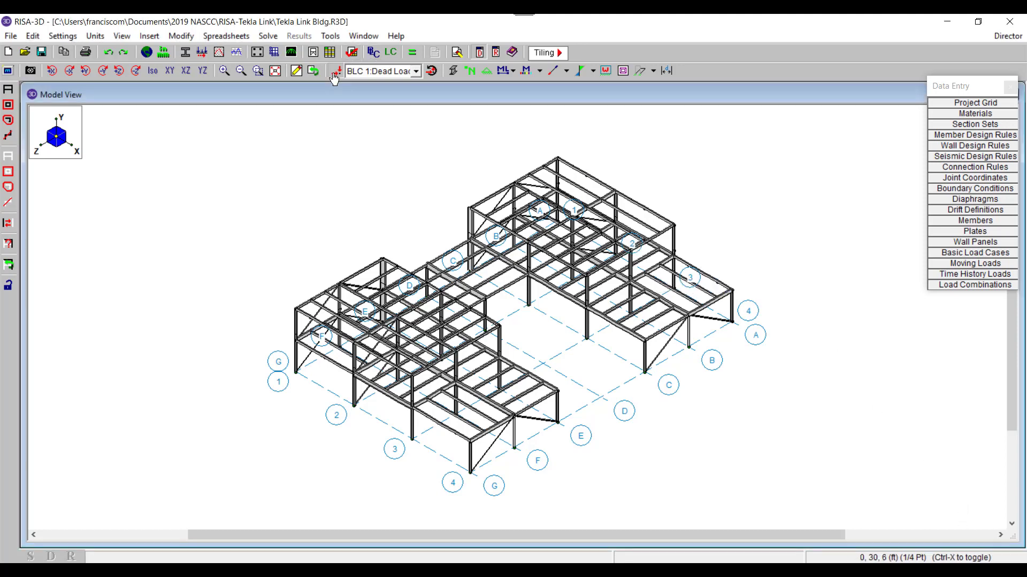
click(416, 71)
click(384, 95)
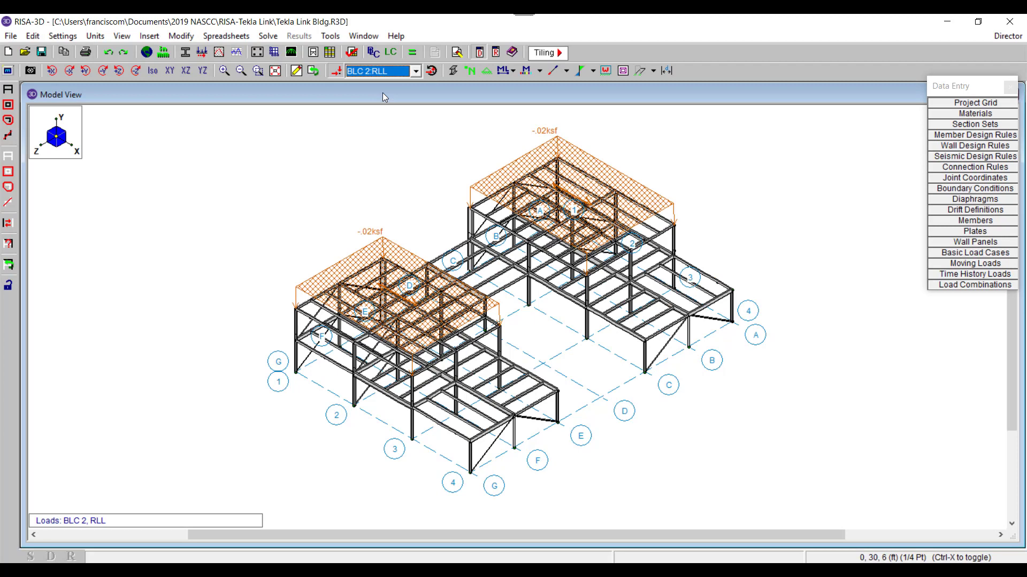
key(Down)
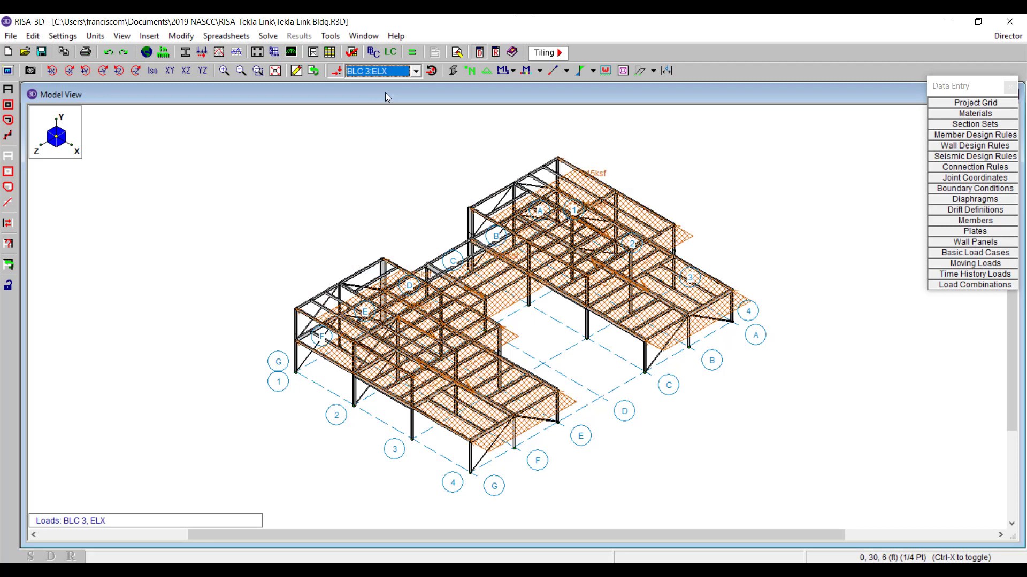
key(Down)
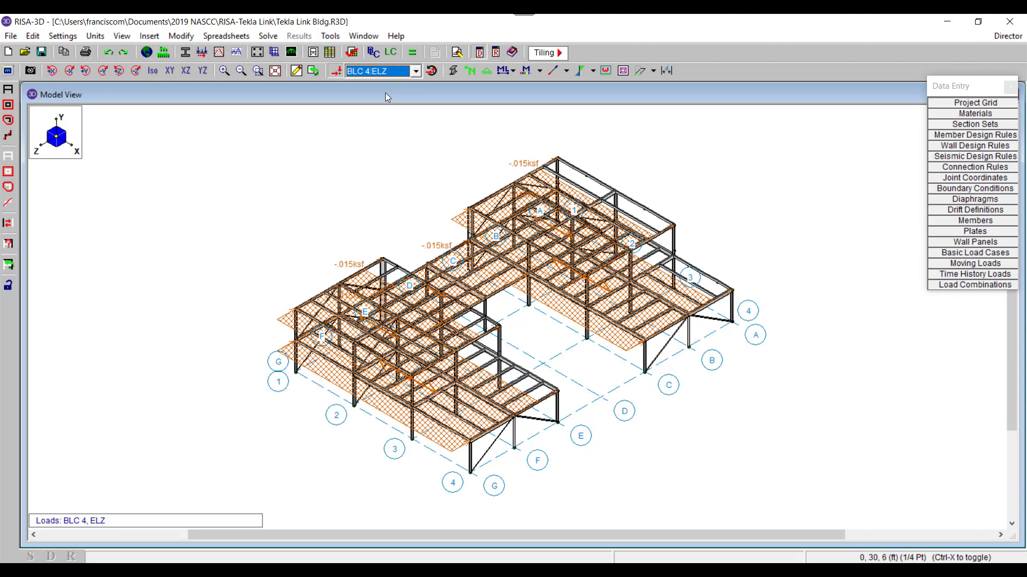
click(411, 53)
click(482, 271)
- Run the envelope solve, then save the model including its results
click(461, 359)
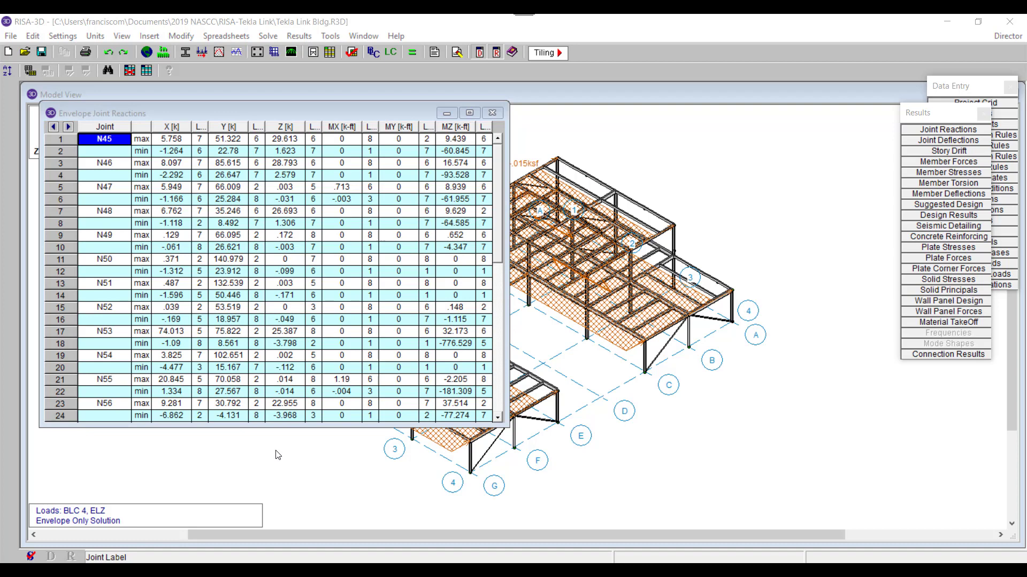
click(41, 52)
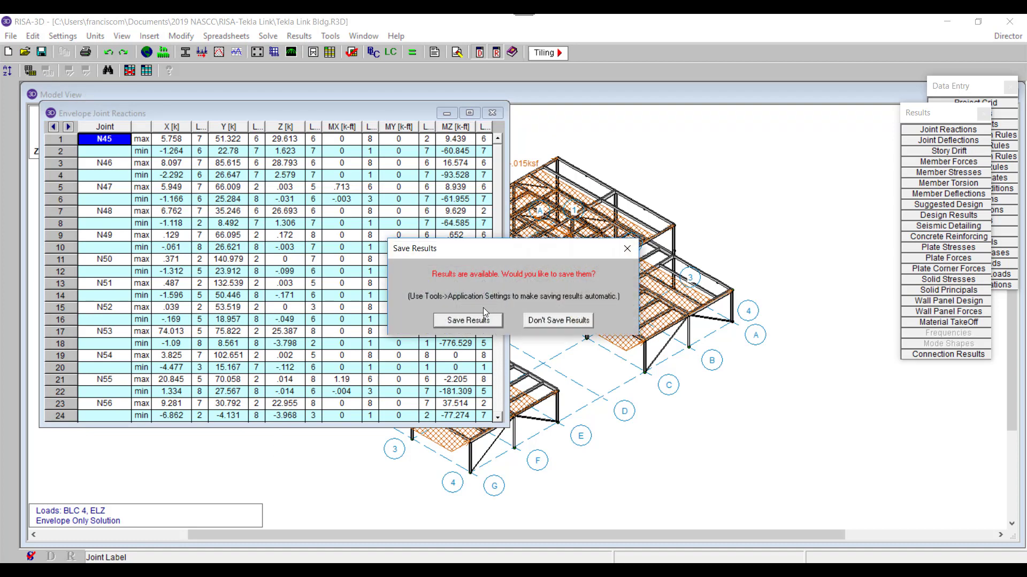
click(480, 321)
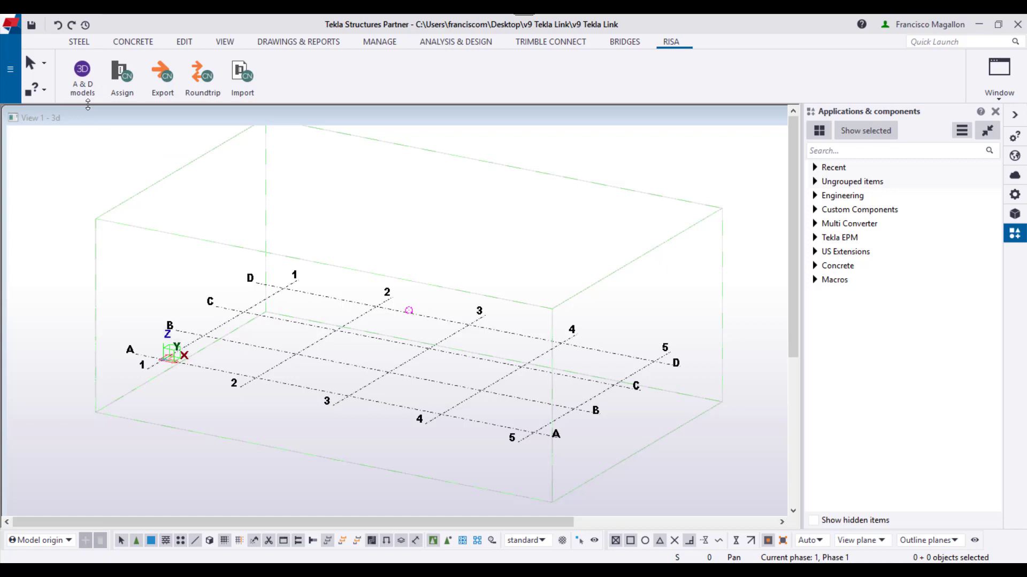
- Import a new analysis model from the Tekla Link Bldg file
click(82, 76)
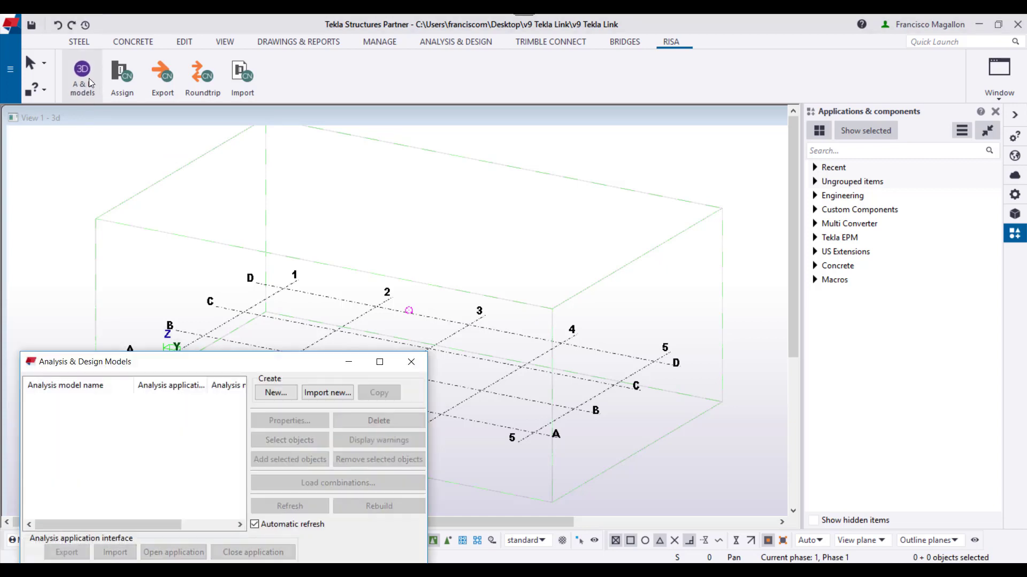
drag(301, 362, 347, 194)
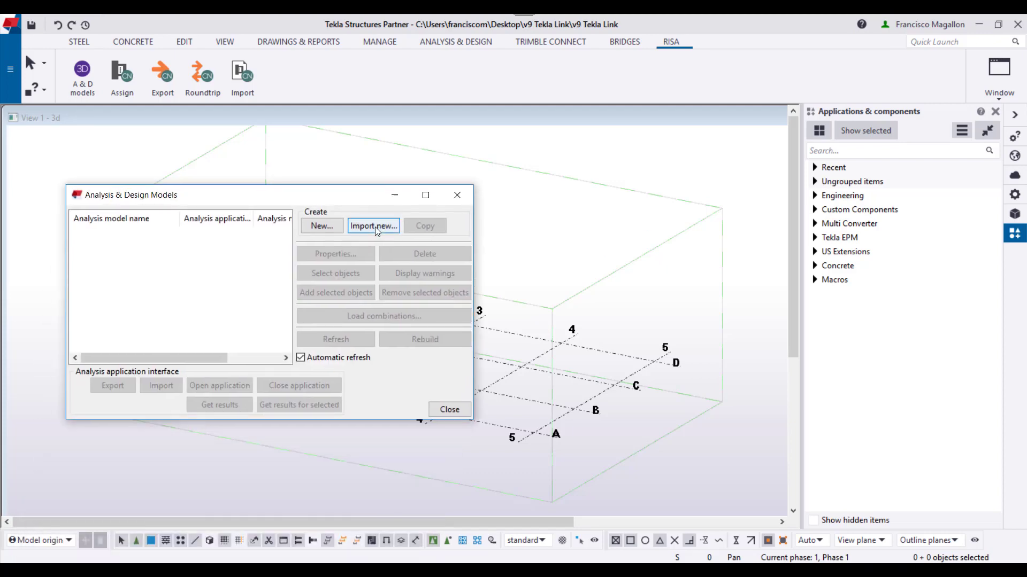
click(372, 227)
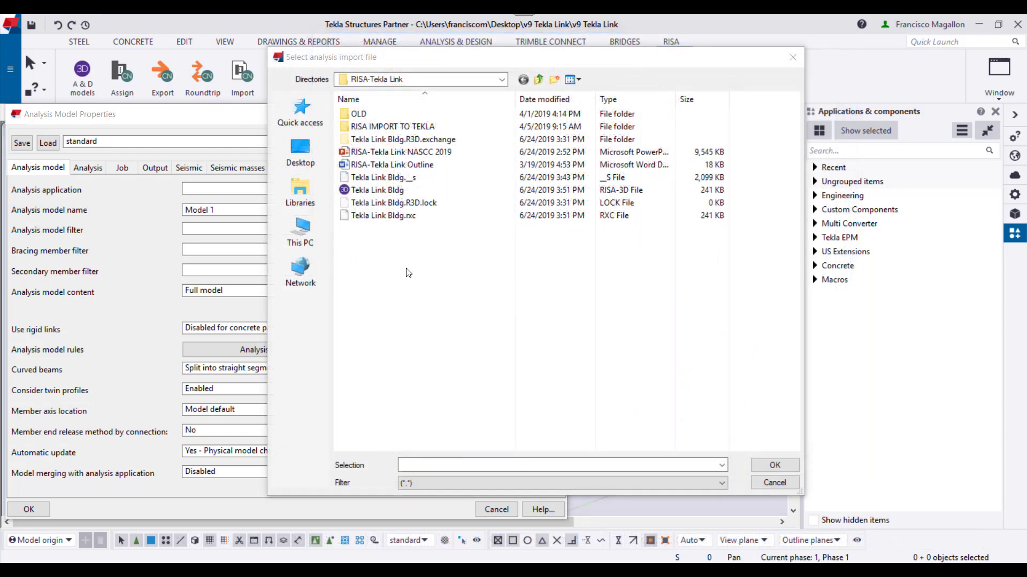
click(466, 193)
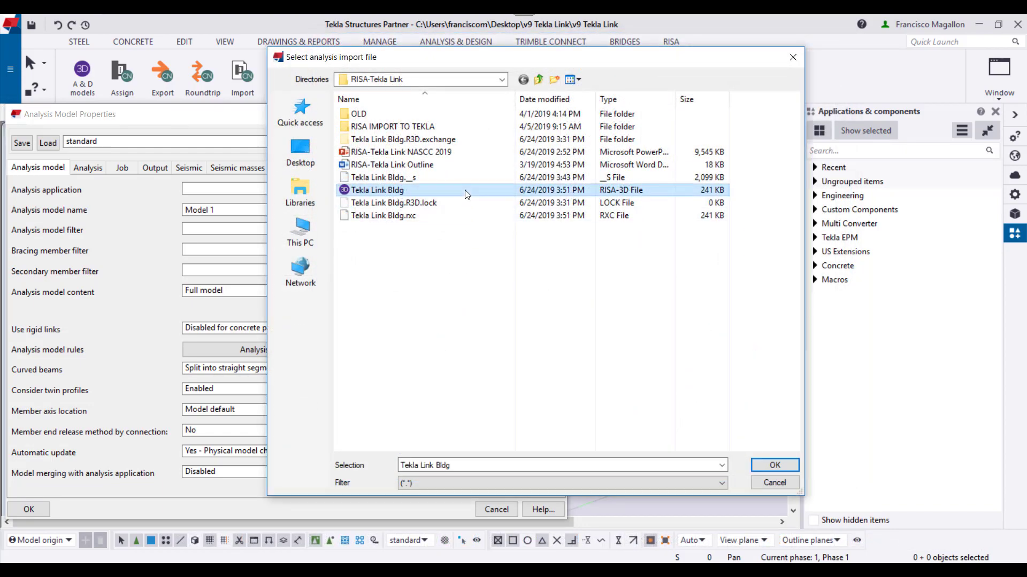
click(772, 466)
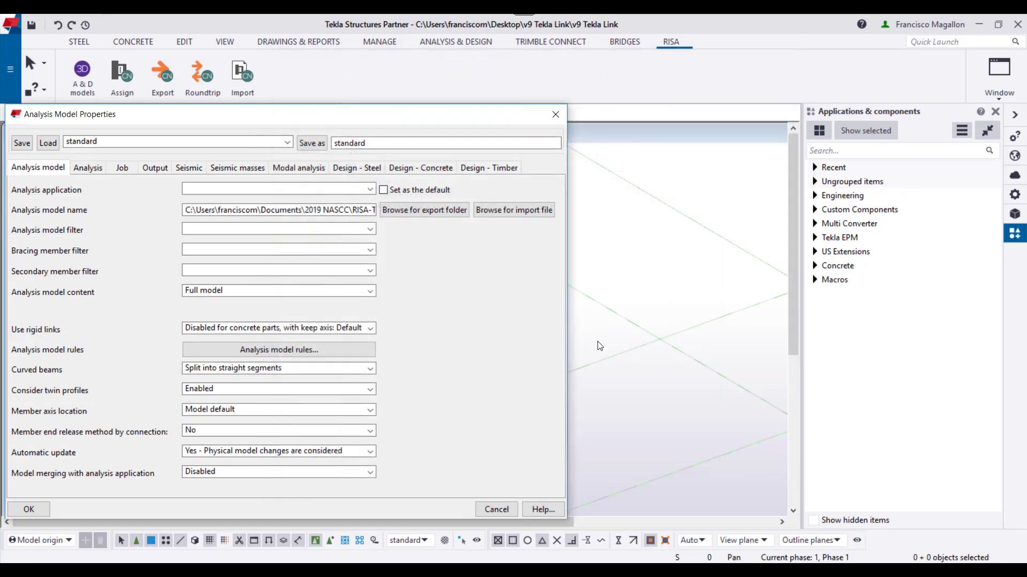
- Make RISA-3D the default analysis application and confirm replacing the existing model
click(371, 191)
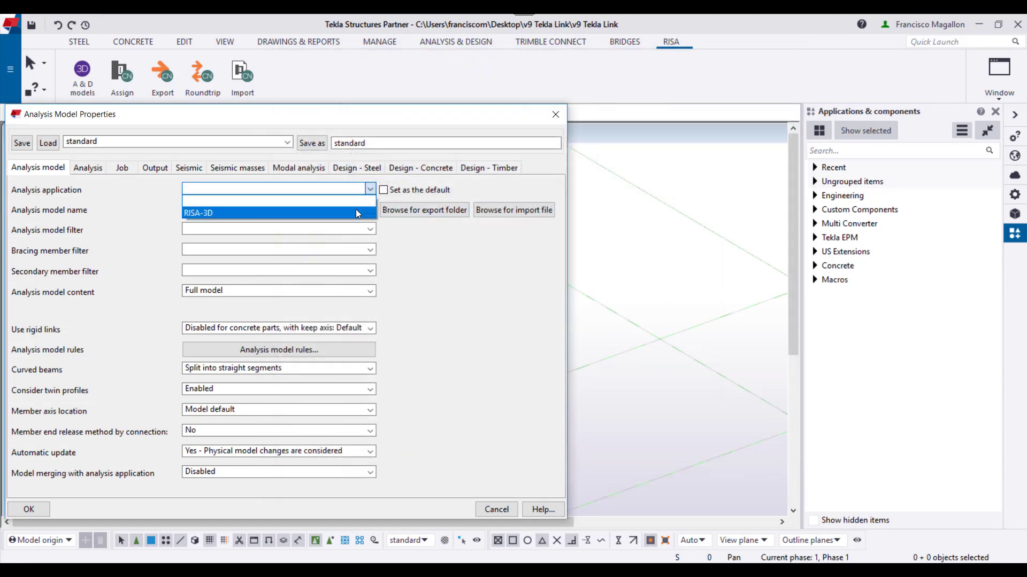
click(355, 209)
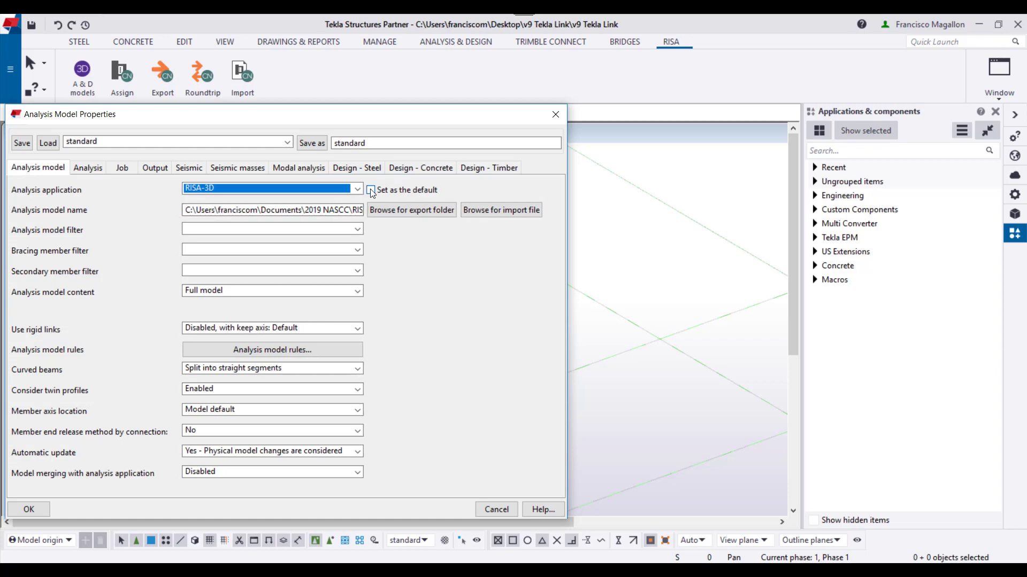
click(399, 191)
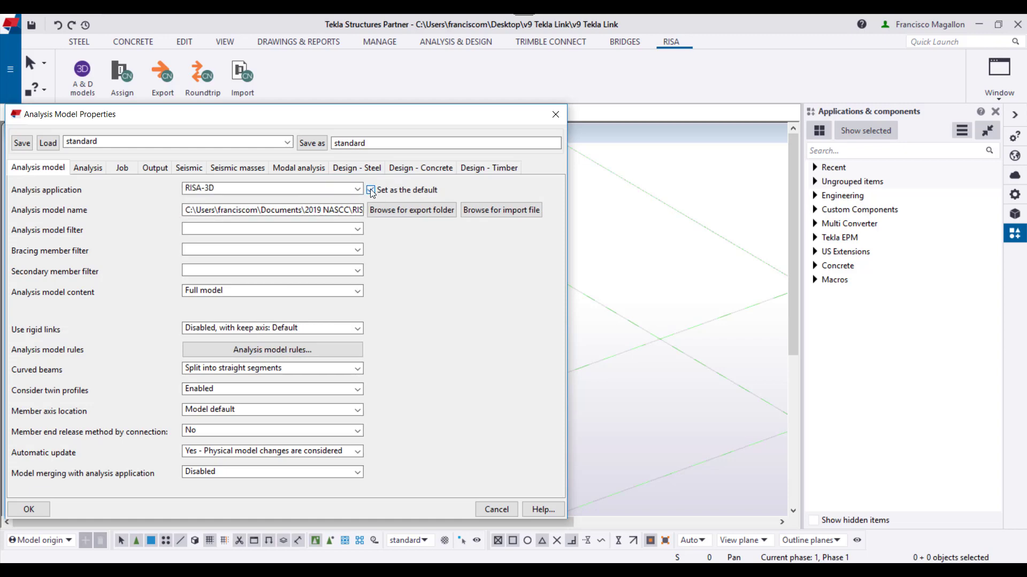
click(41, 512)
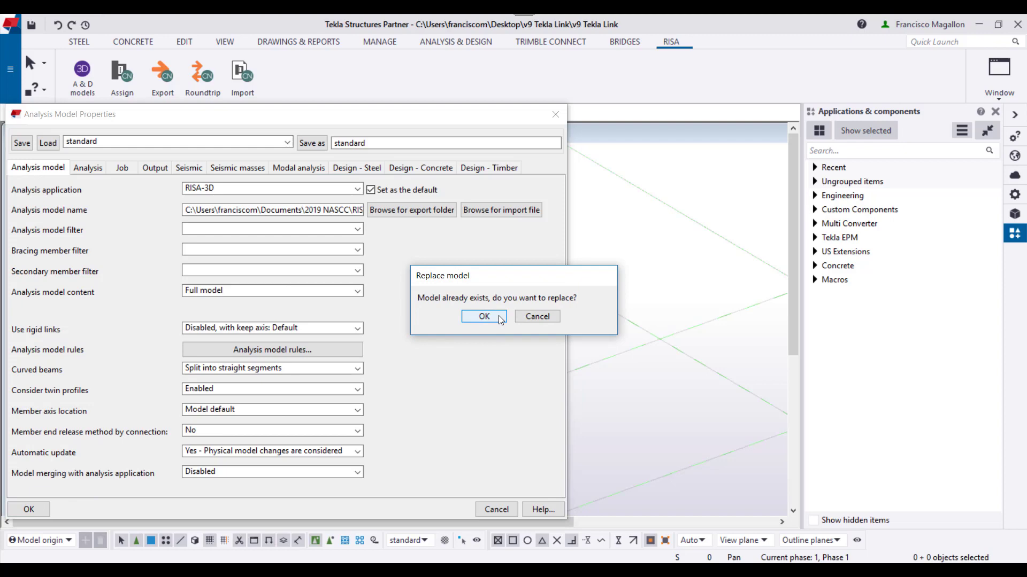
click(484, 316)
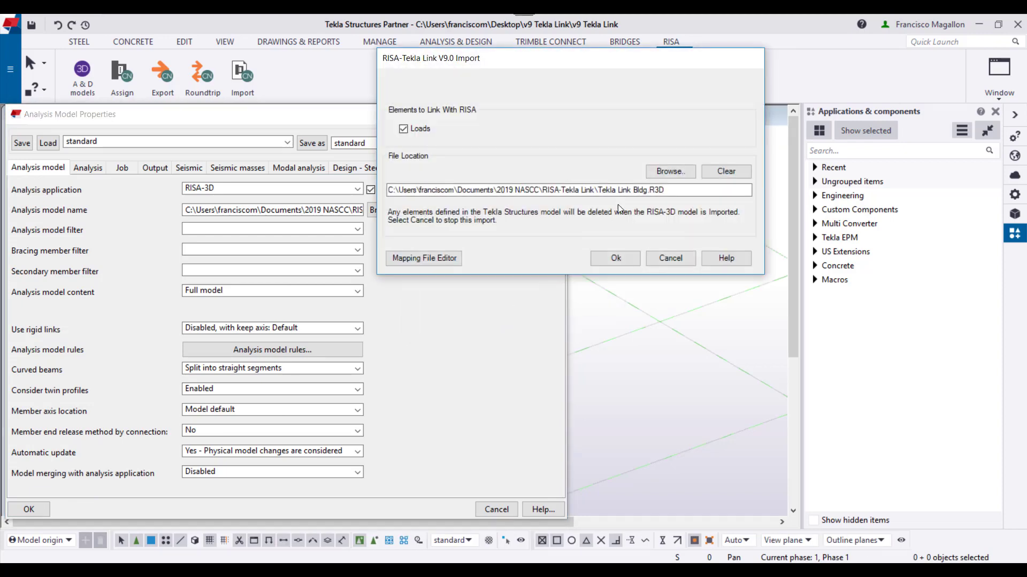
- Select the Tekla Link Bldg file as the RISA model to import
click(670, 171)
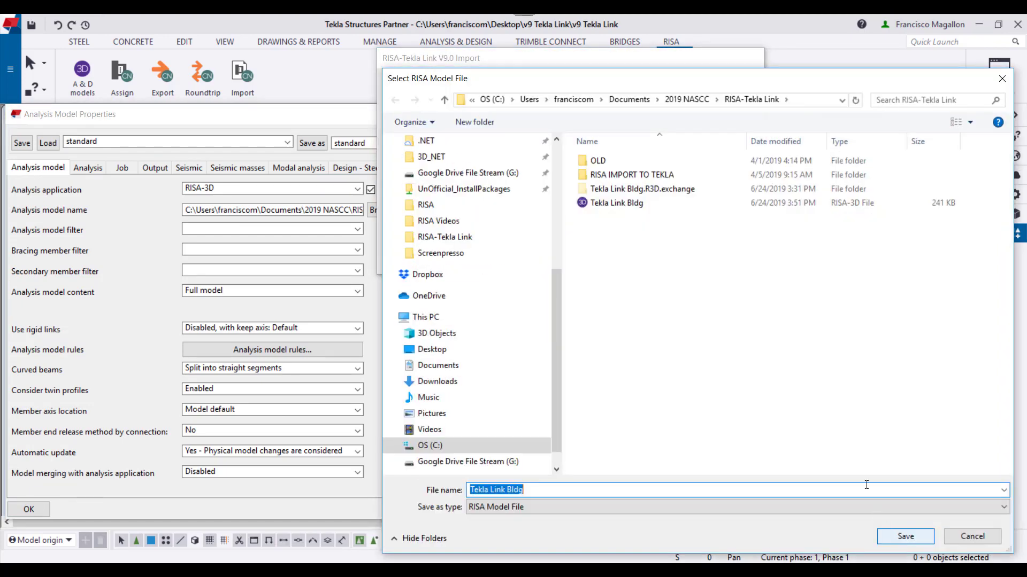
click(670, 203)
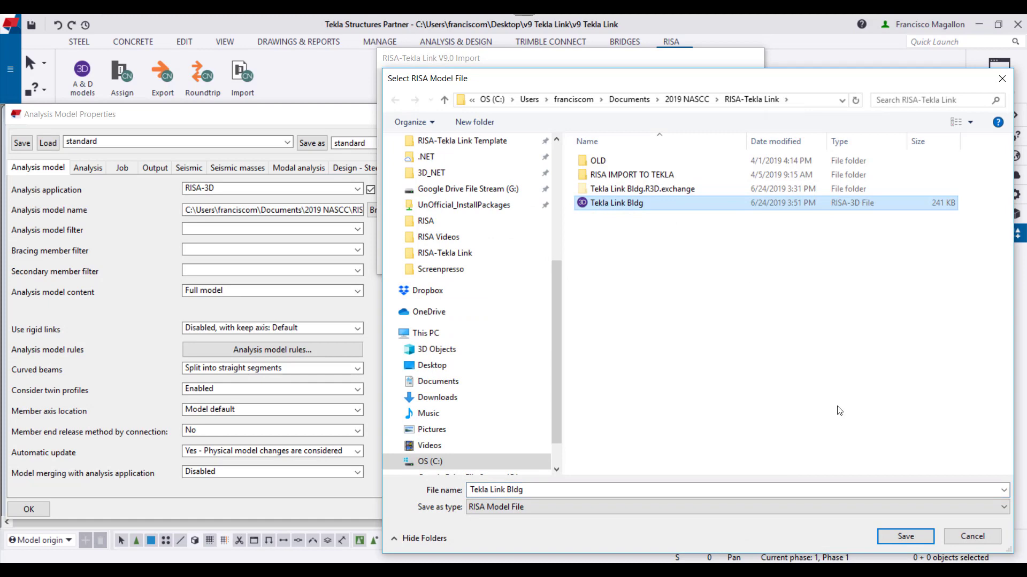
click(887, 537)
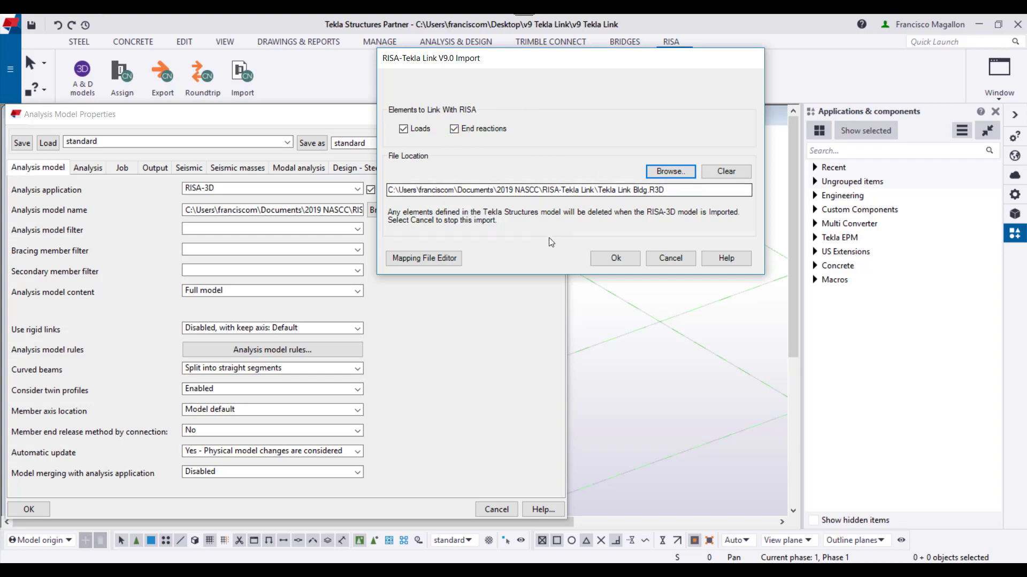
- Run the RISA-Tekla Link import and dismiss the Import Summary Report
click(612, 254)
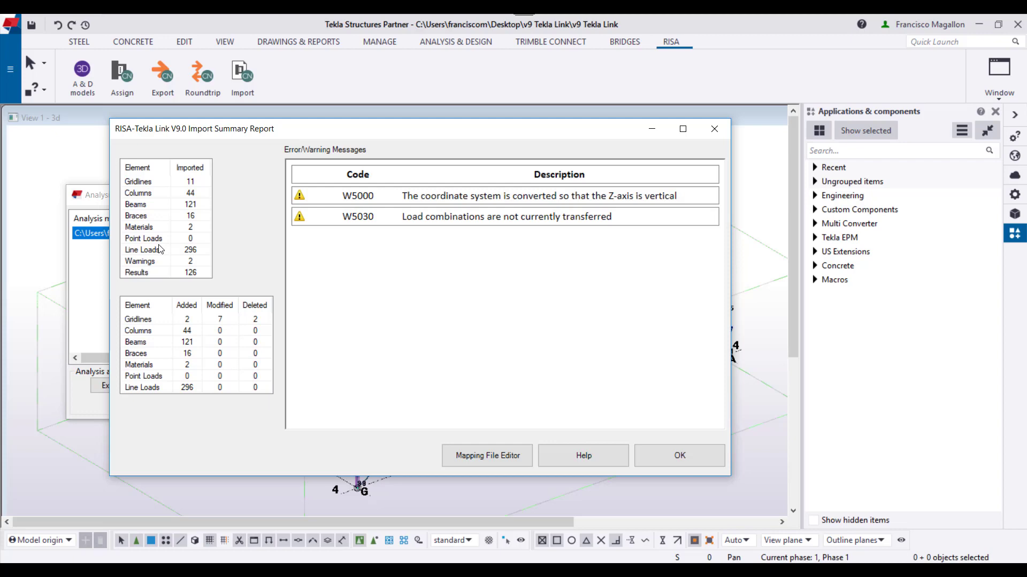
click(673, 457)
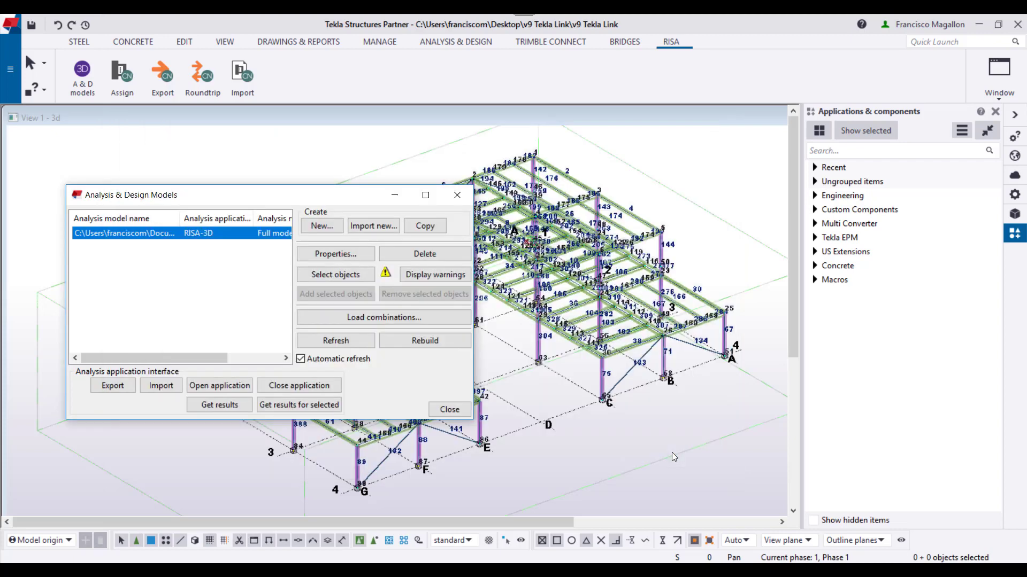
- Close the Analysis & Design Models list and nudge the 3D view slightly
click(455, 199)
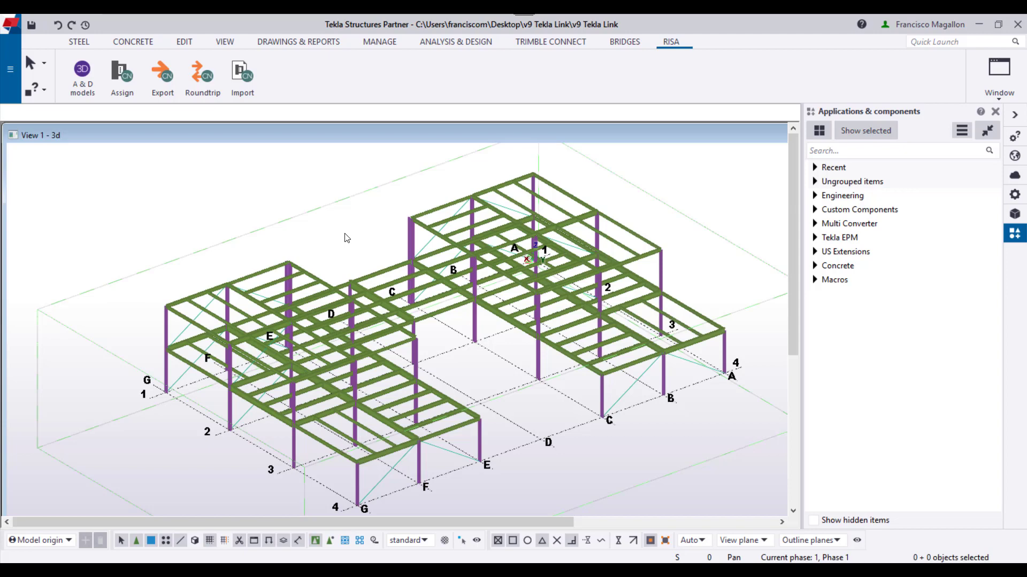
middle_drag(345, 238, 336, 229)
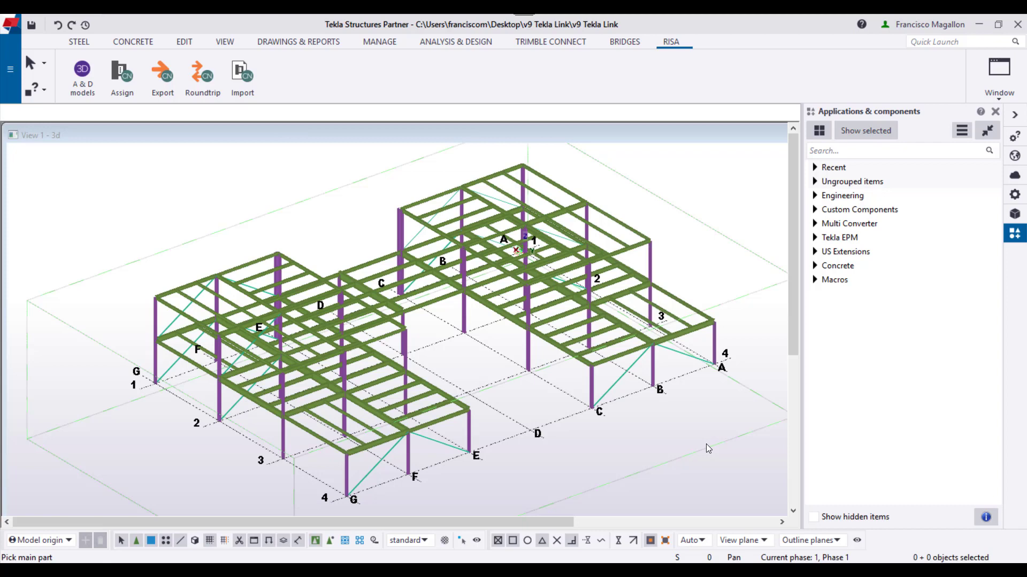
- Join a floor beam to its girder with Shear plate simple (146), then clear the search
click(899, 151)
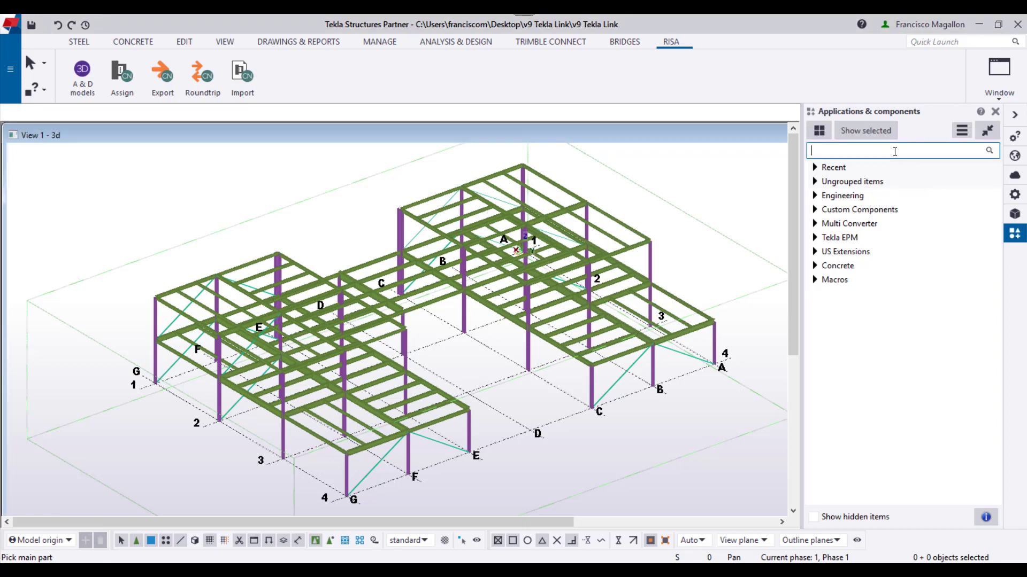
text(1)
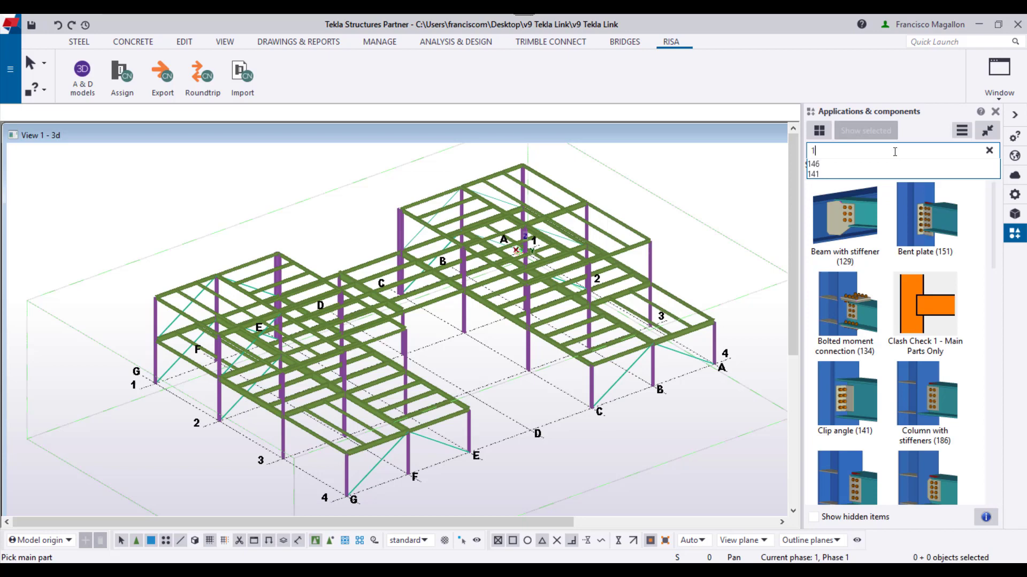
text(46)
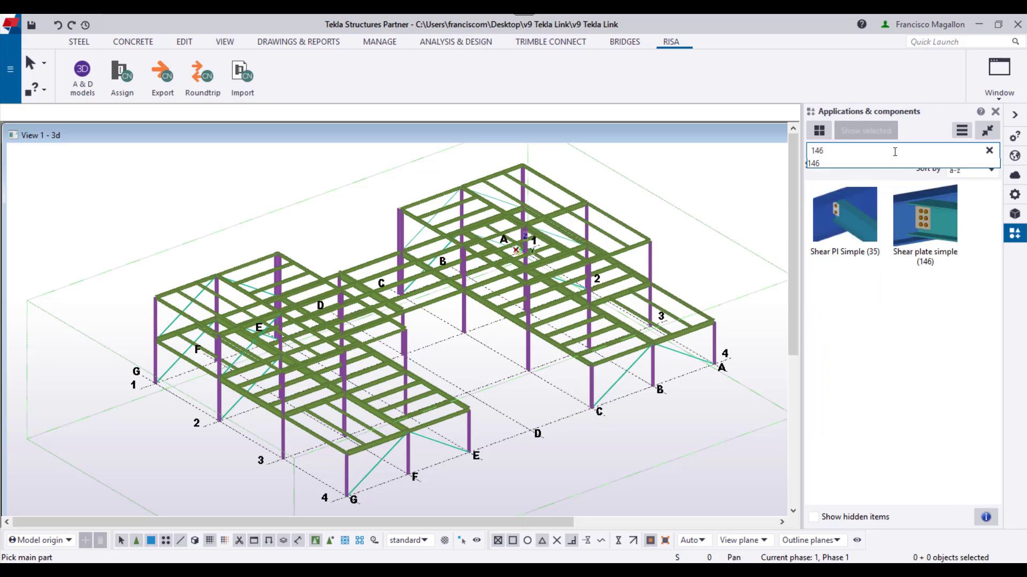
click(935, 217)
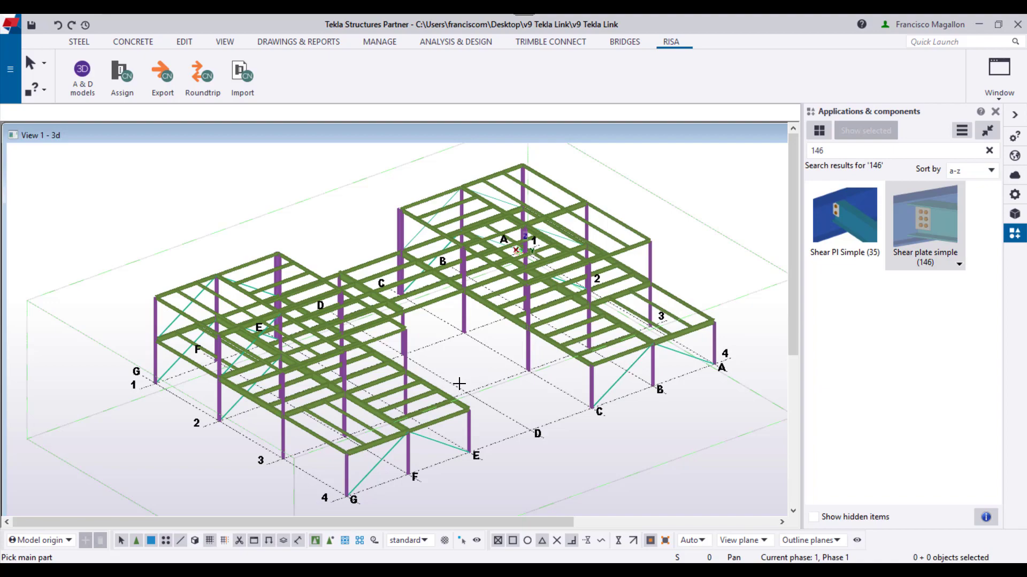
scroll(458, 385, up, 1)
scroll(467, 388, up, 1)
scroll(421, 379, up, 1)
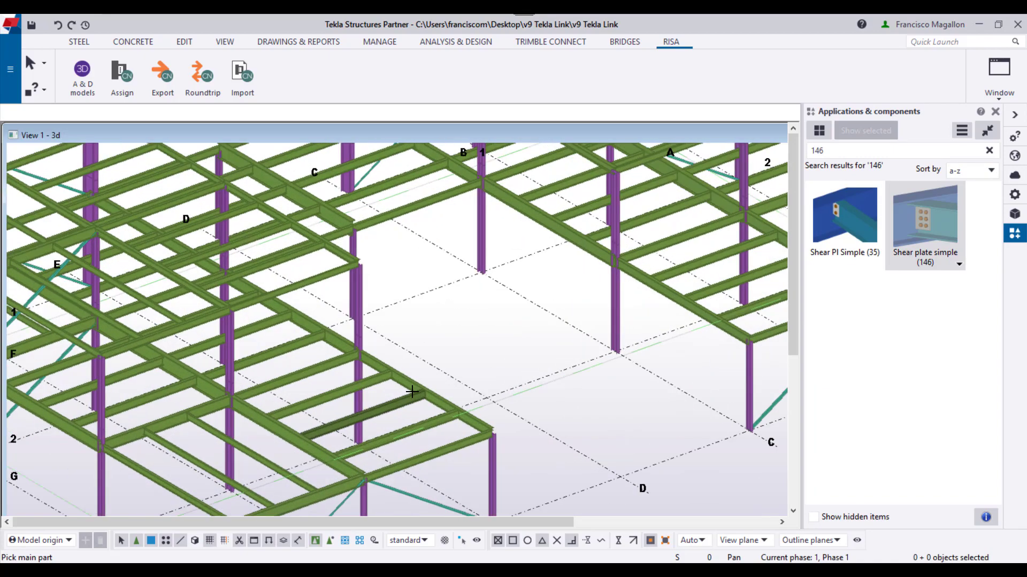
scroll(421, 385, up, 1)
scroll(433, 405, up, 1)
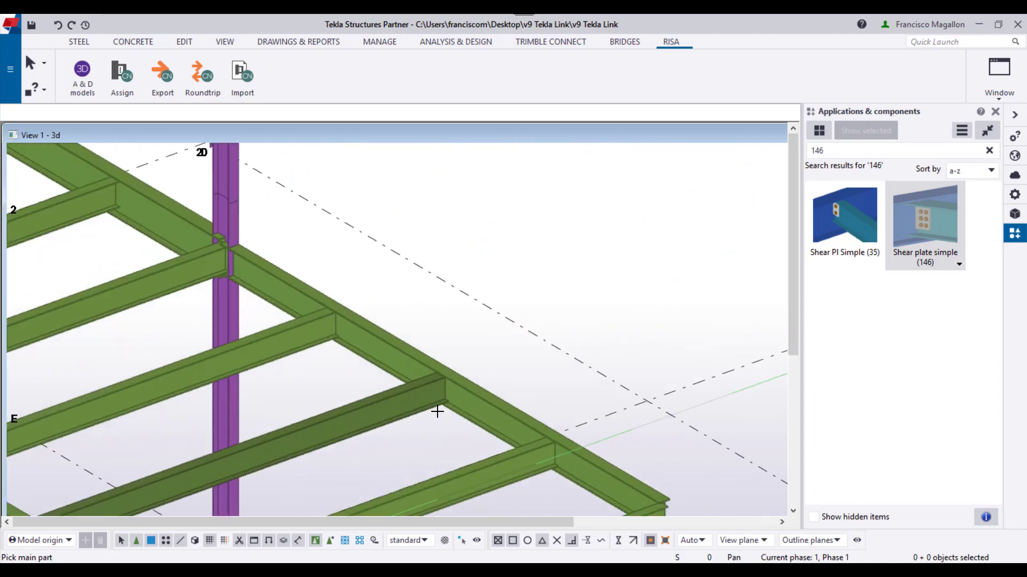
click(477, 400)
click(373, 414)
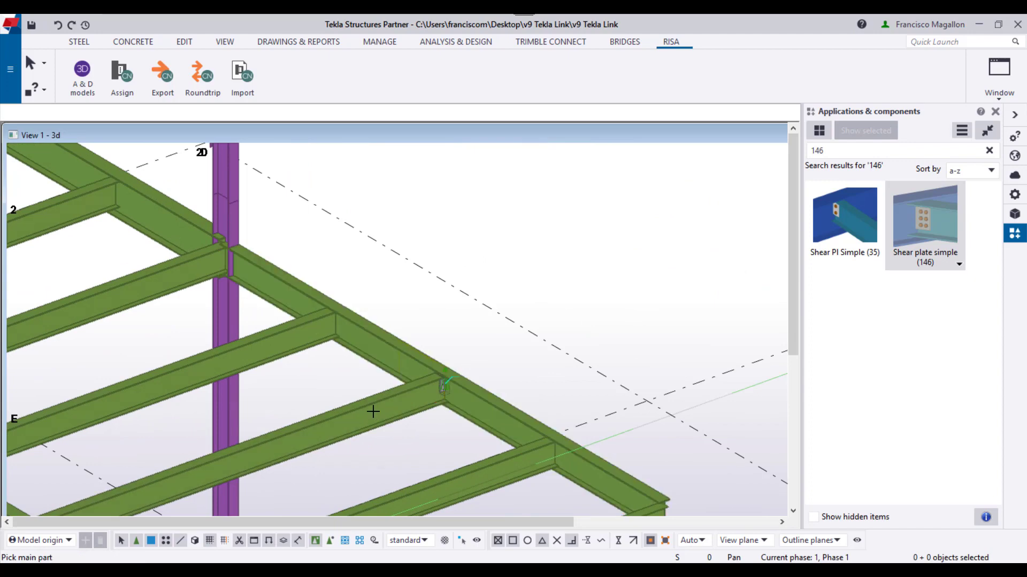
scroll(442, 410, up, 2)
scroll(449, 361, up, 2)
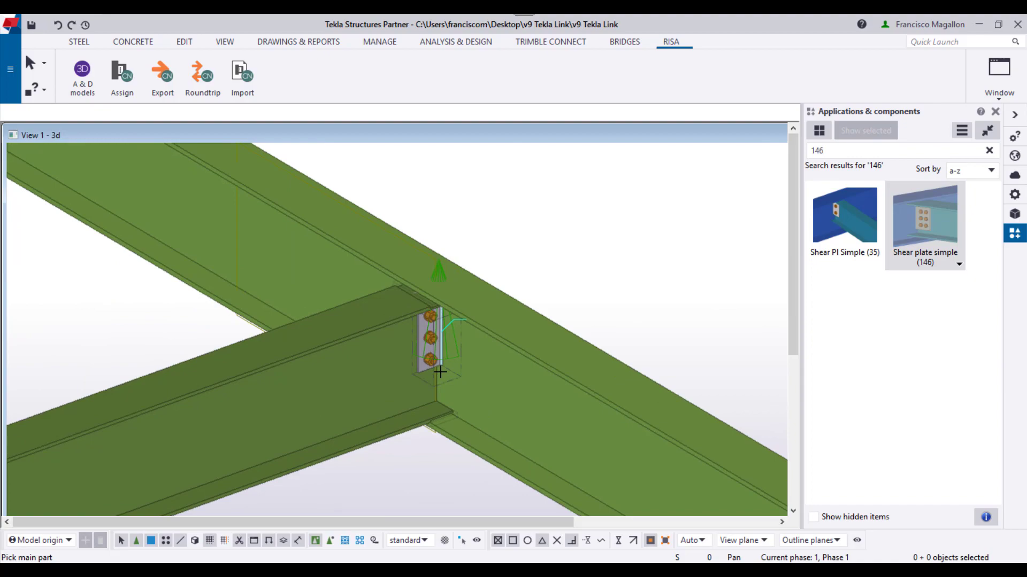
scroll(440, 371, down, 5)
click(989, 151)
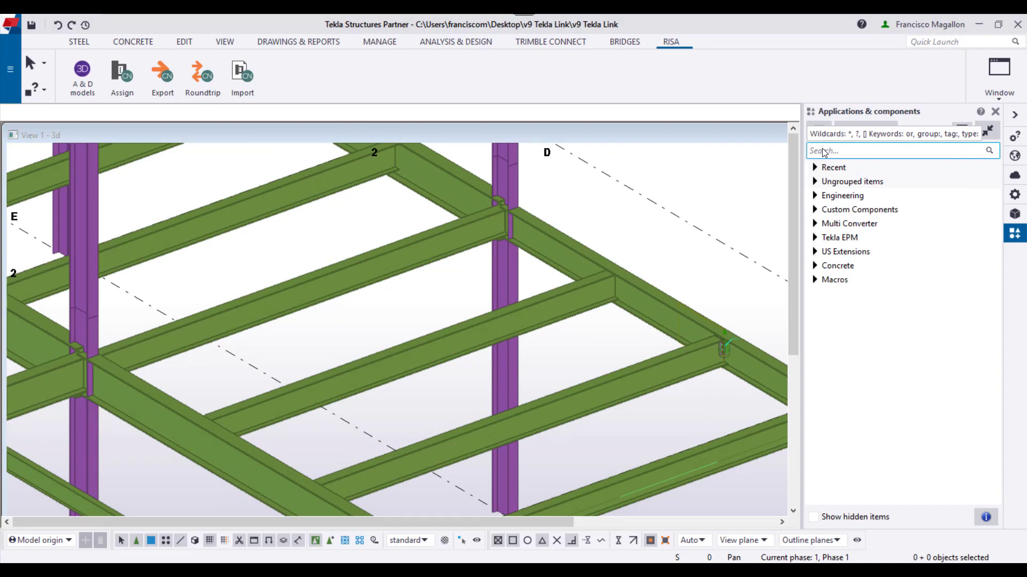
- Connect the gridline D girder and its crossing beam with Clip angle (141)
click(822, 150)
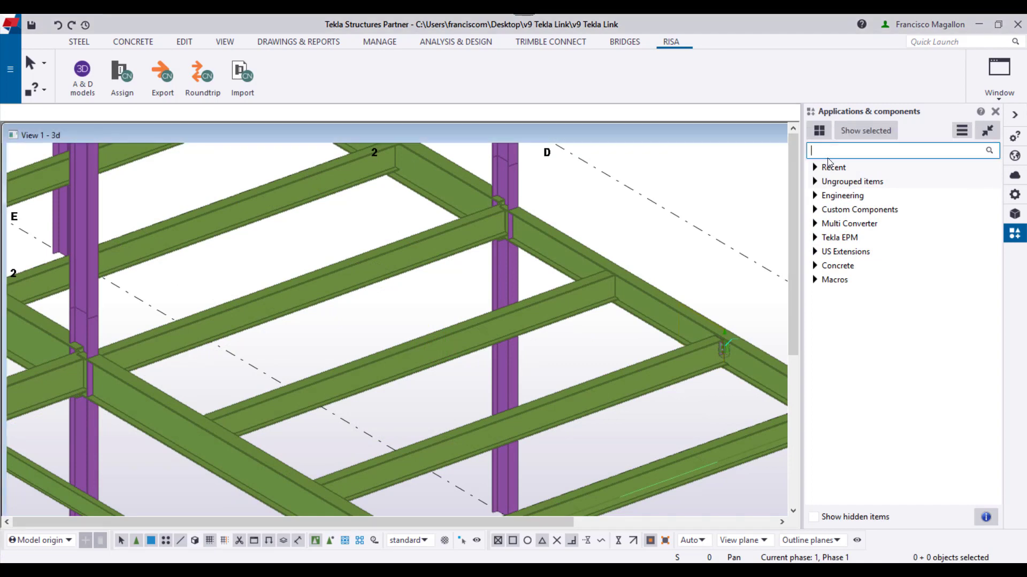
text(141)
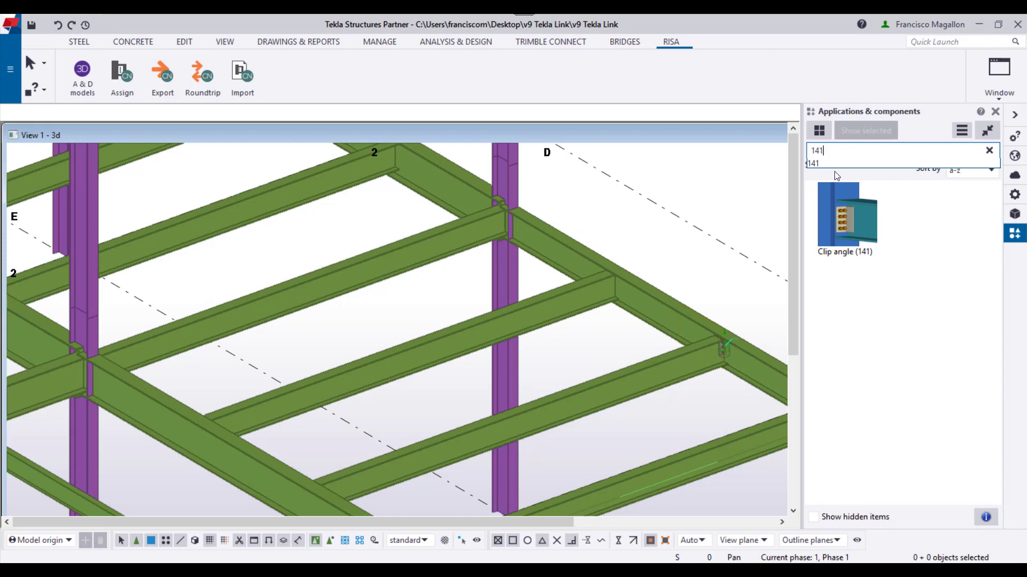
key(Return)
click(858, 207)
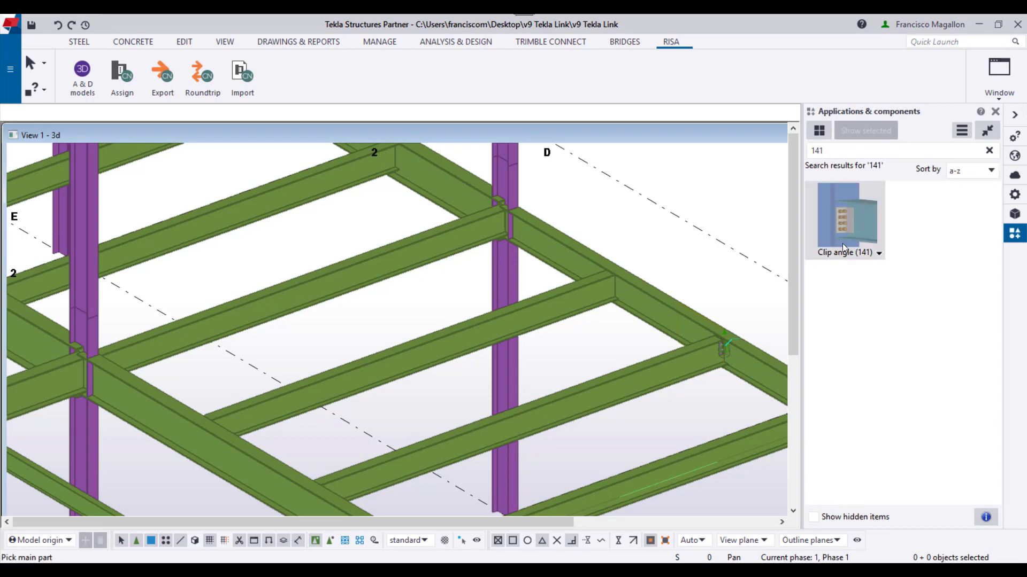
click(635, 291)
click(540, 301)
scroll(614, 281, up, 3)
scroll(622, 265, up, 2)
scroll(627, 257, down, 1)
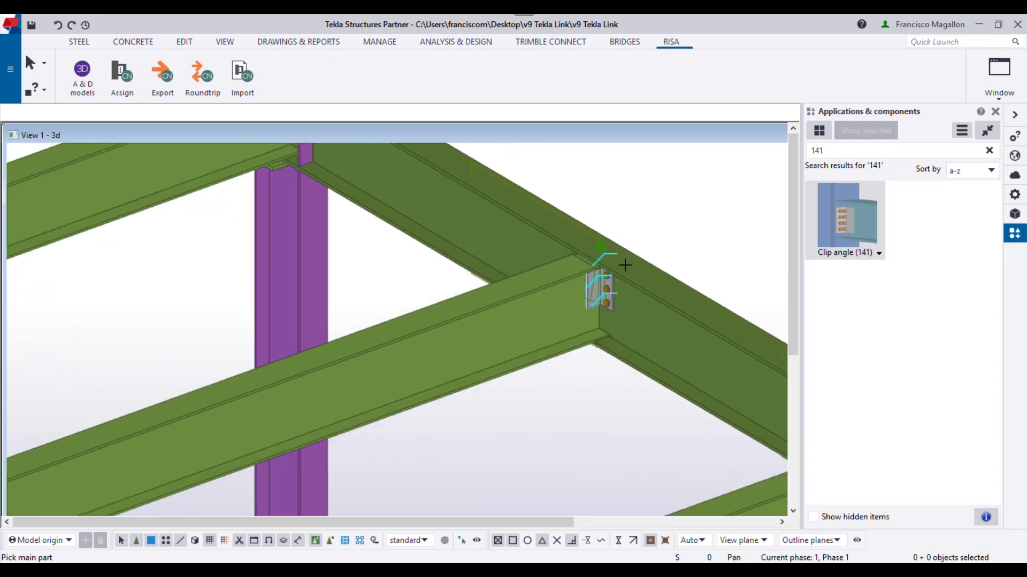
scroll(622, 268, down, 2)
scroll(615, 276, down, 1)
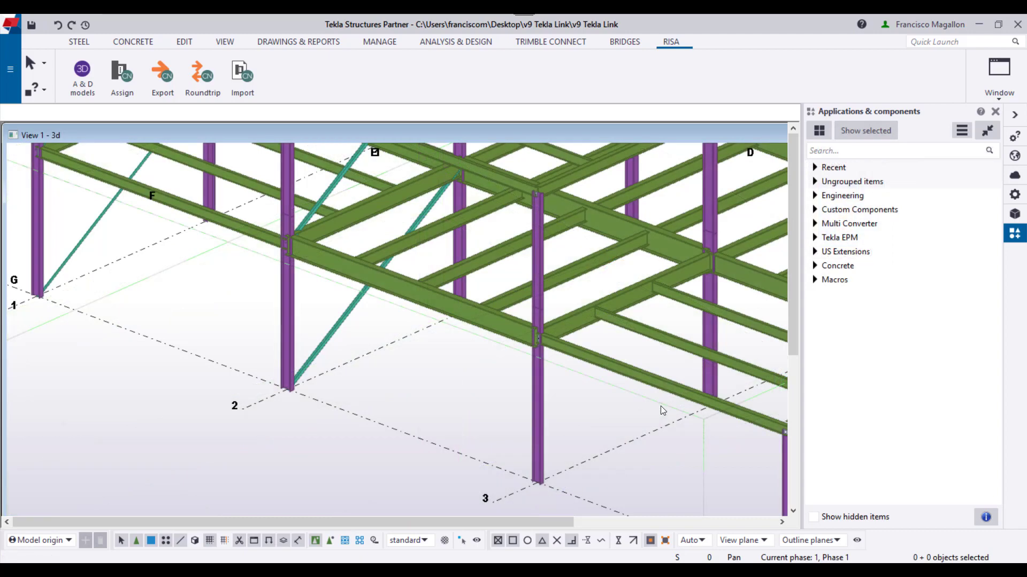
- Join a column and its beam with Bolted moment connection (134), then clear the search
click(851, 152)
text(13)
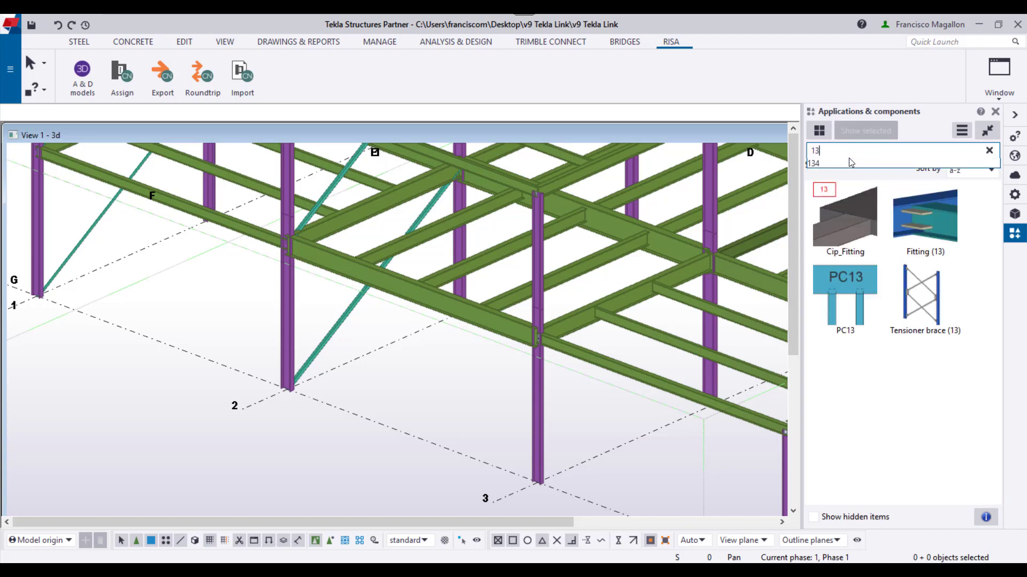
text(4)
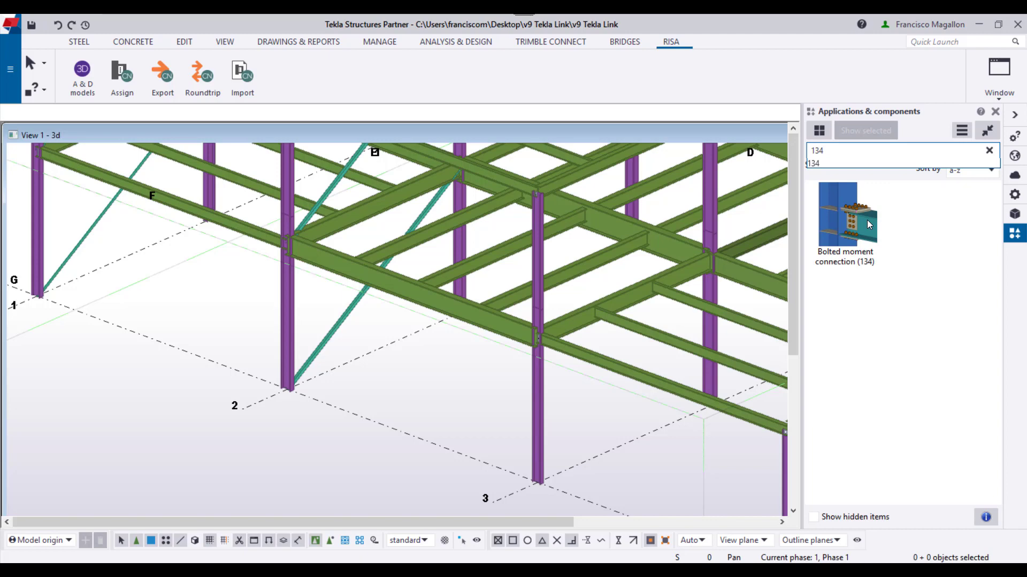
click(868, 219)
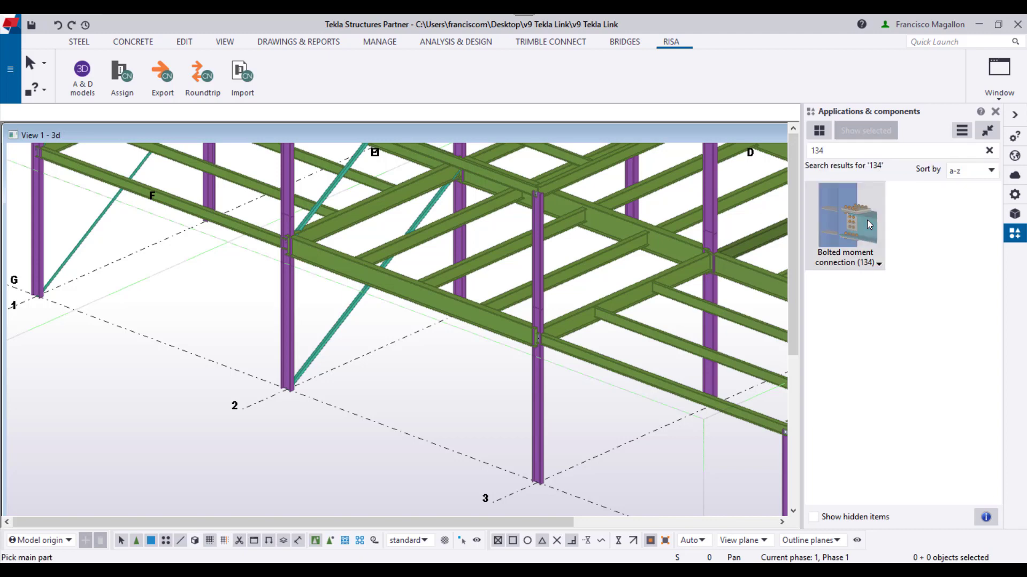
click(287, 301)
click(316, 271)
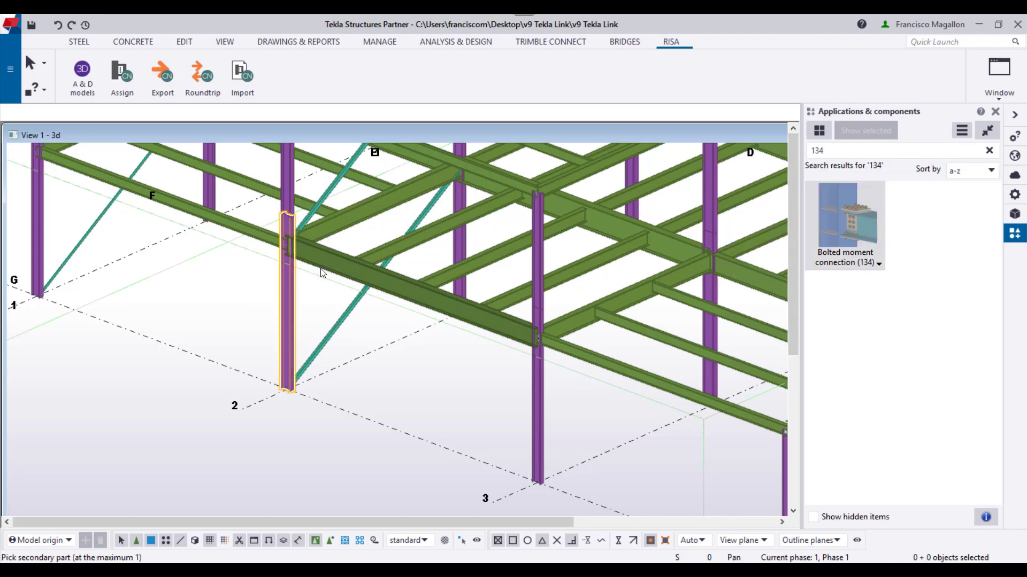
middle_click(317, 272)
scroll(281, 216, up, 2)
scroll(284, 209, up, 2)
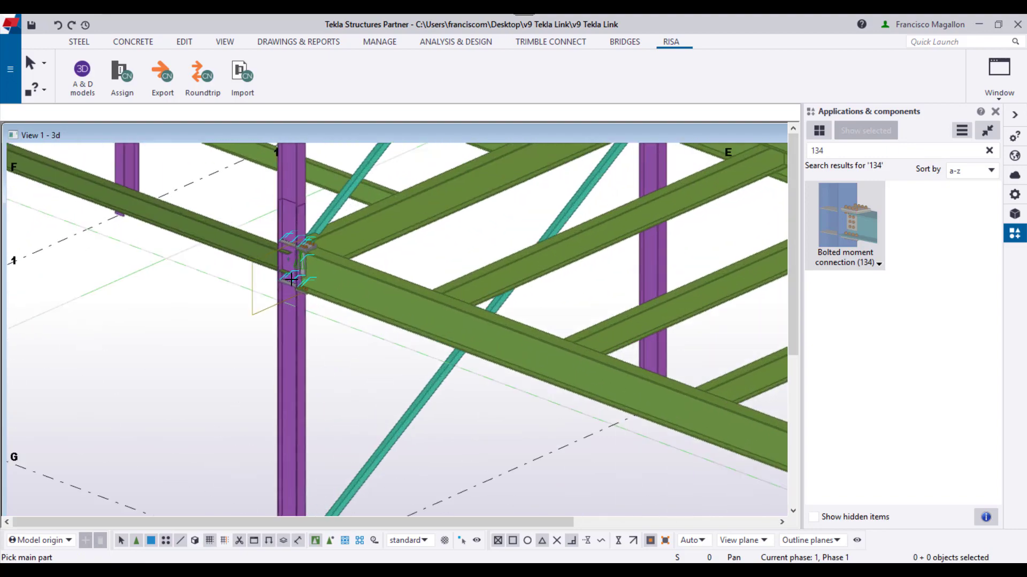
scroll(291, 197, up, 2)
scroll(291, 197, up, 2)
scroll(295, 253, up, 1)
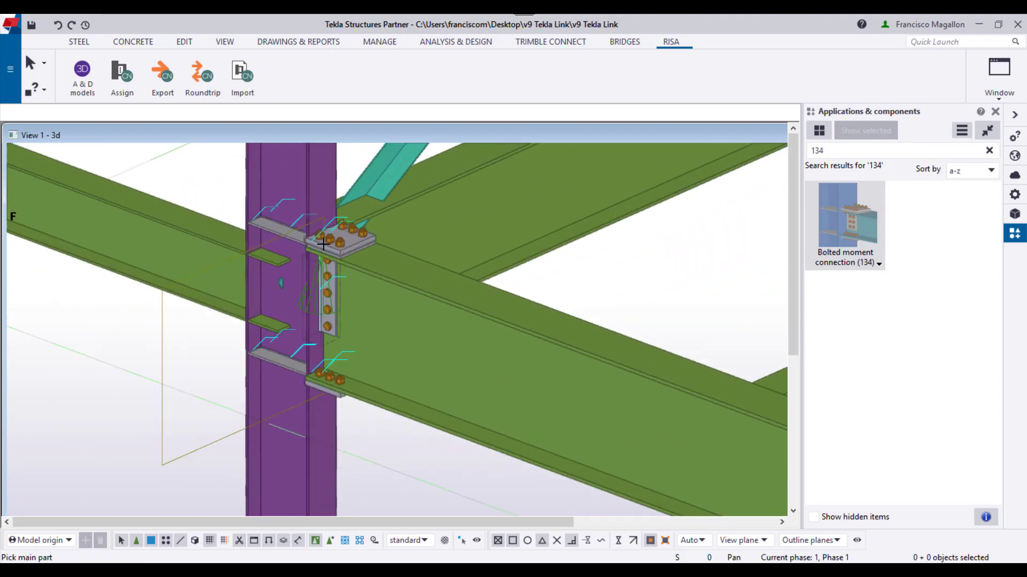
scroll(323, 243, down, 5)
click(989, 151)
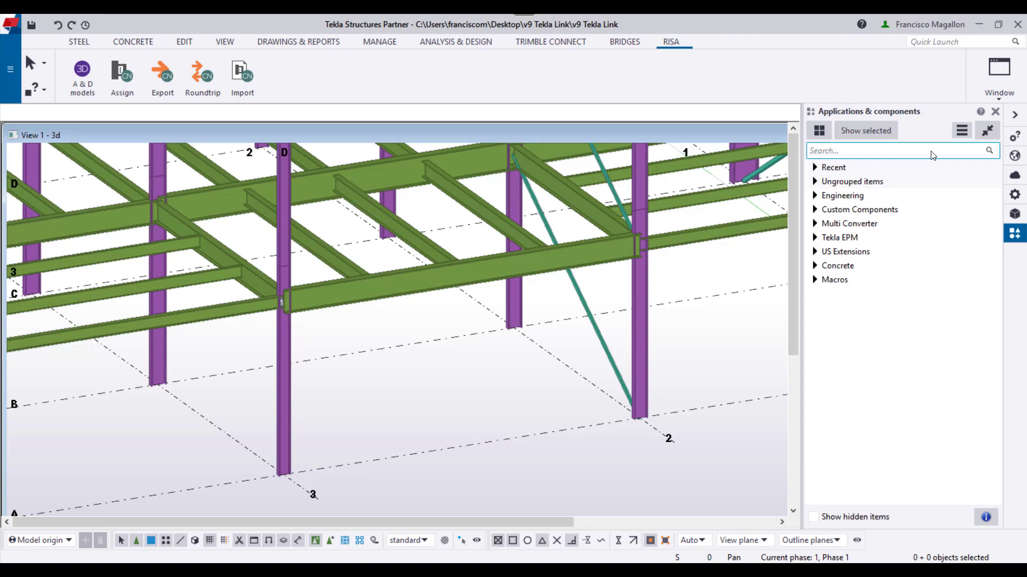
- Add Column with stiffeners W (182) at two column-beam joints, then clear the search
click(932, 152)
text(1)
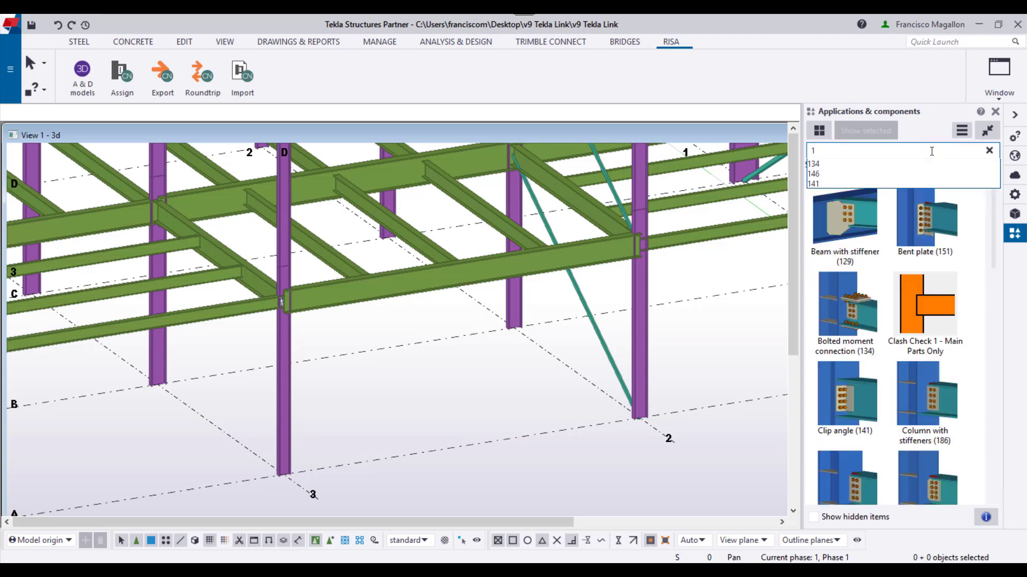
text(82)
click(867, 227)
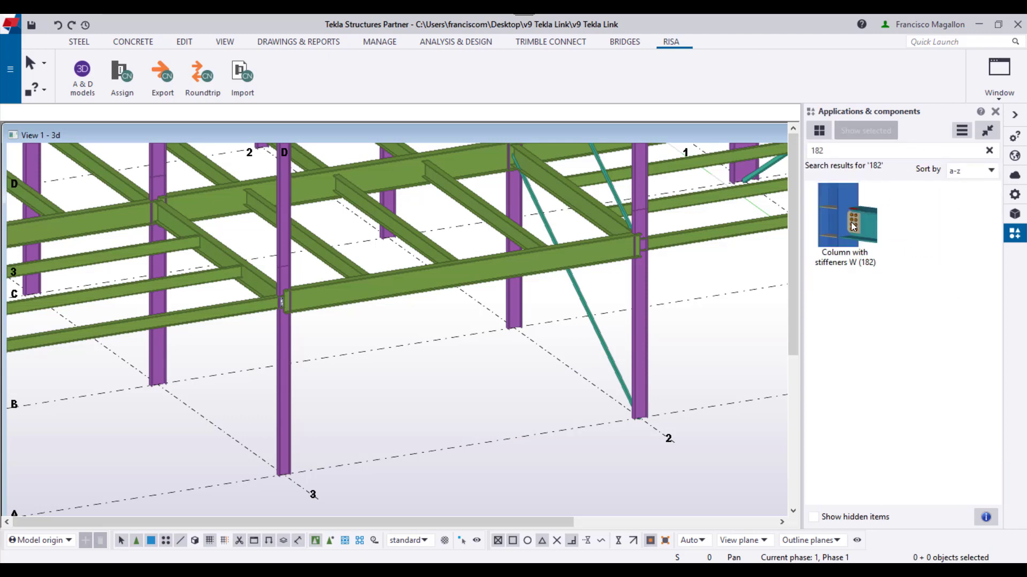
click(642, 293)
click(592, 260)
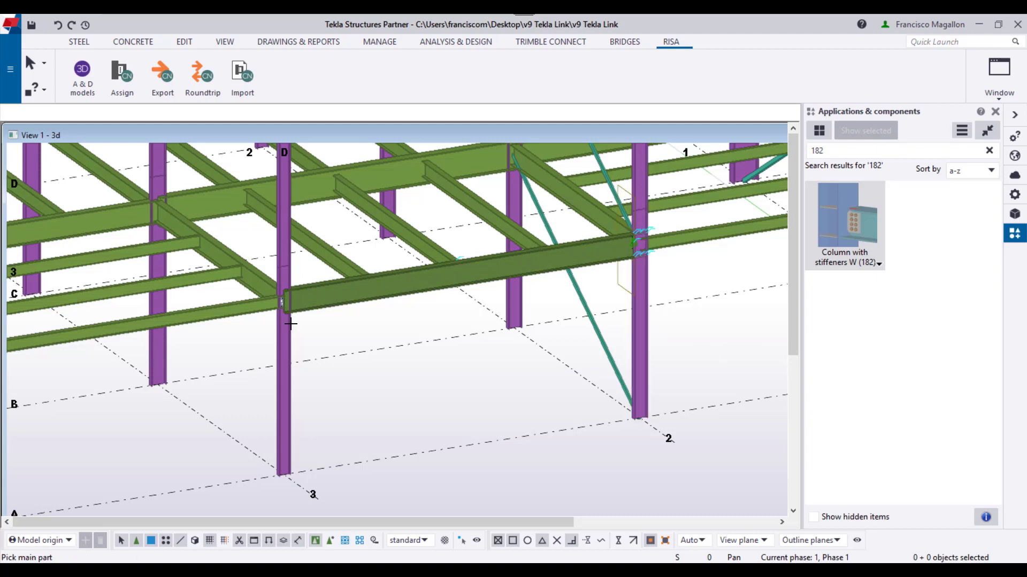
click(283, 361)
click(321, 298)
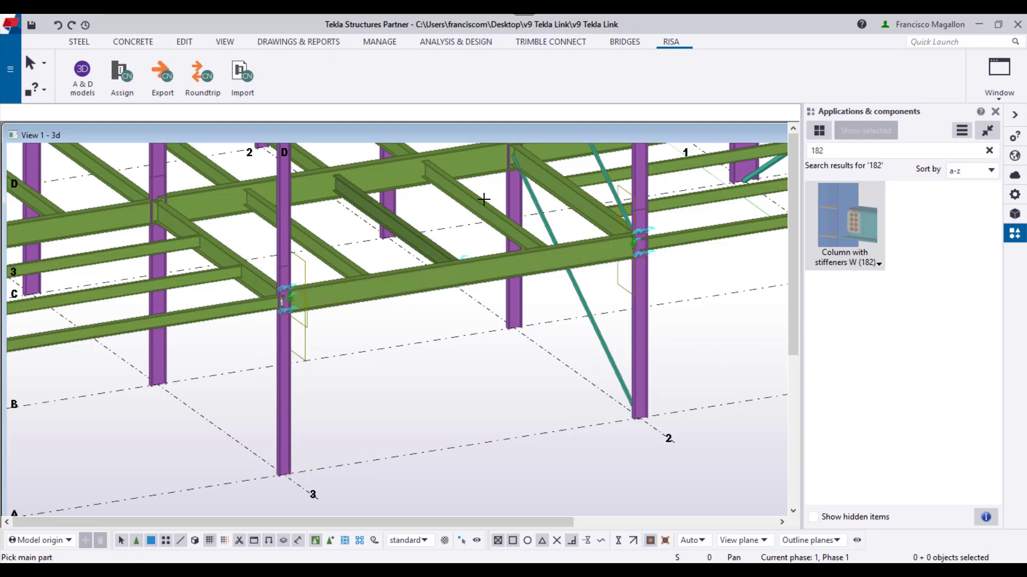
scroll(642, 268, up, 5)
scroll(628, 254, up, 2)
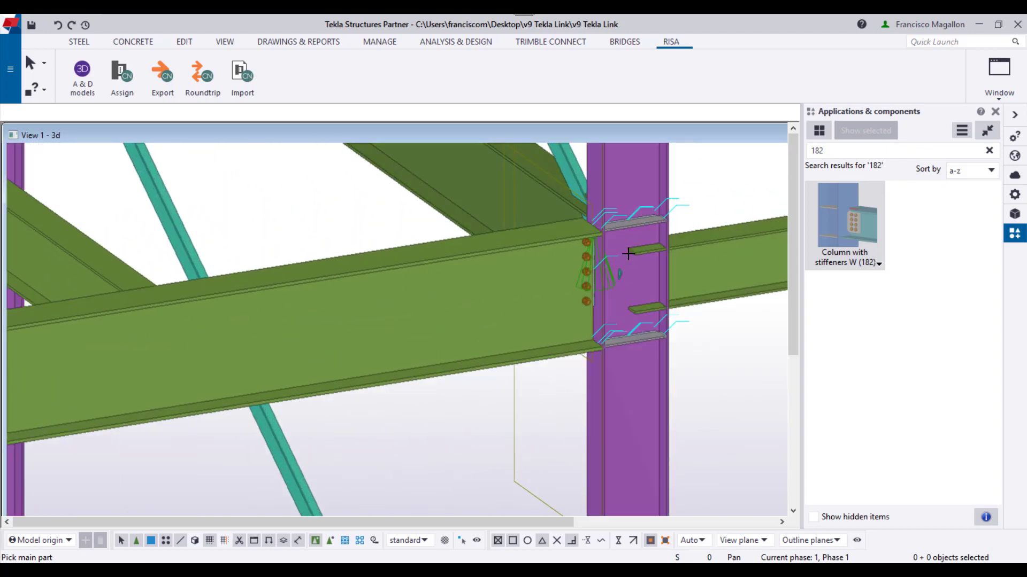
scroll(627, 253, up, 2)
scroll(586, 268, up, 1)
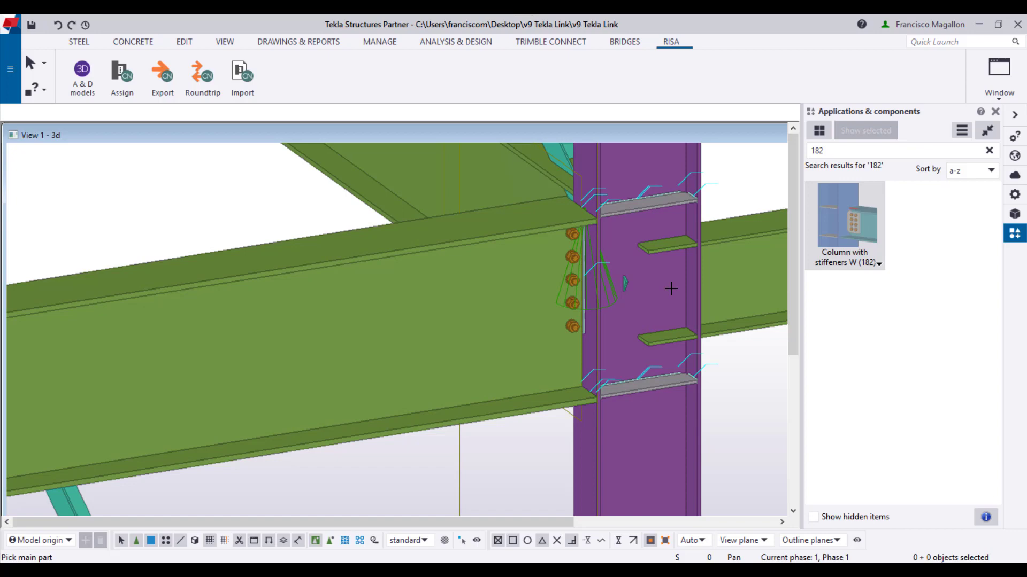
scroll(671, 288, down, 5)
click(989, 150)
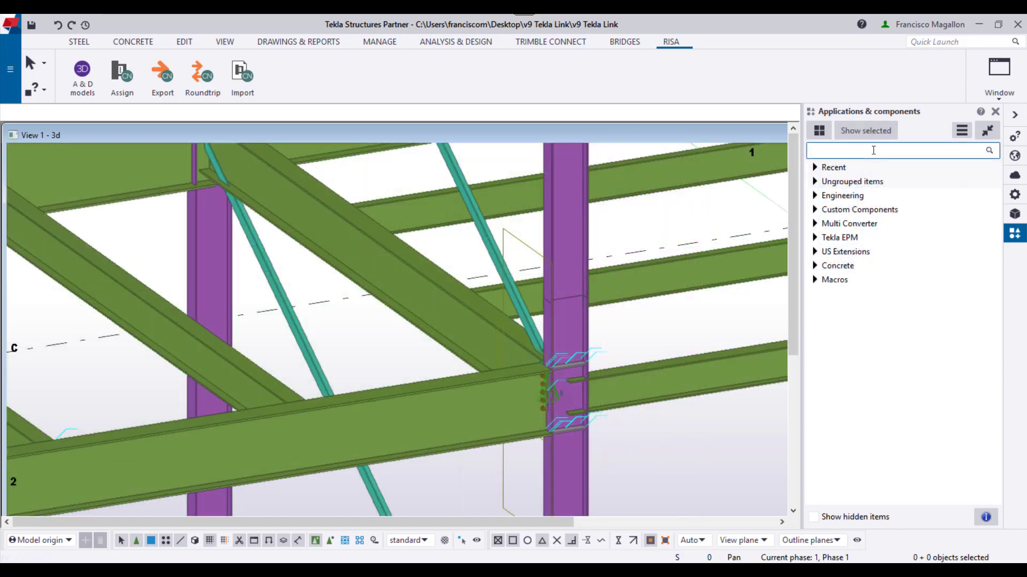
text(77)
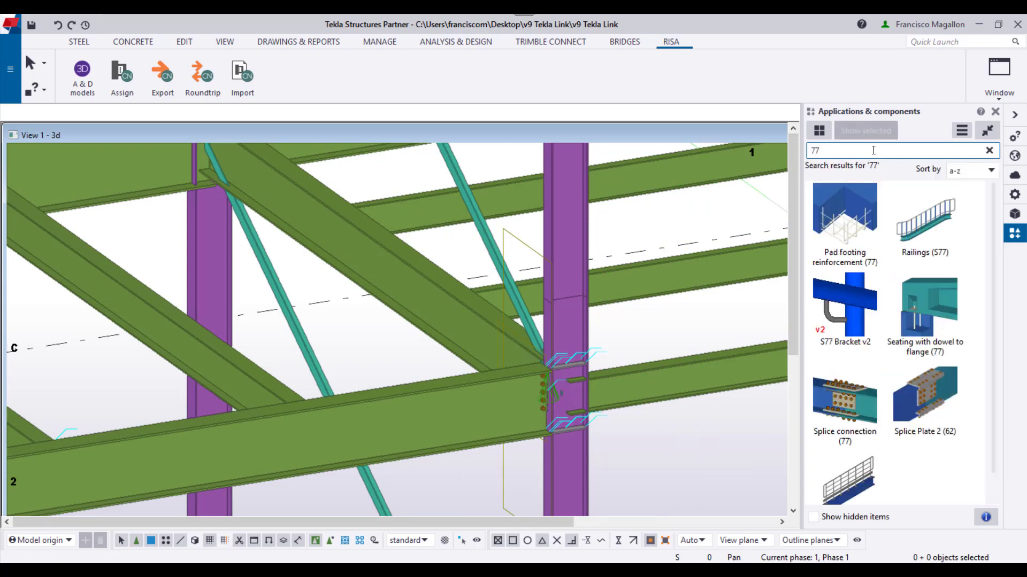
- Add a Splice connection (77) joining the lower column segment to the upper segment
click(853, 407)
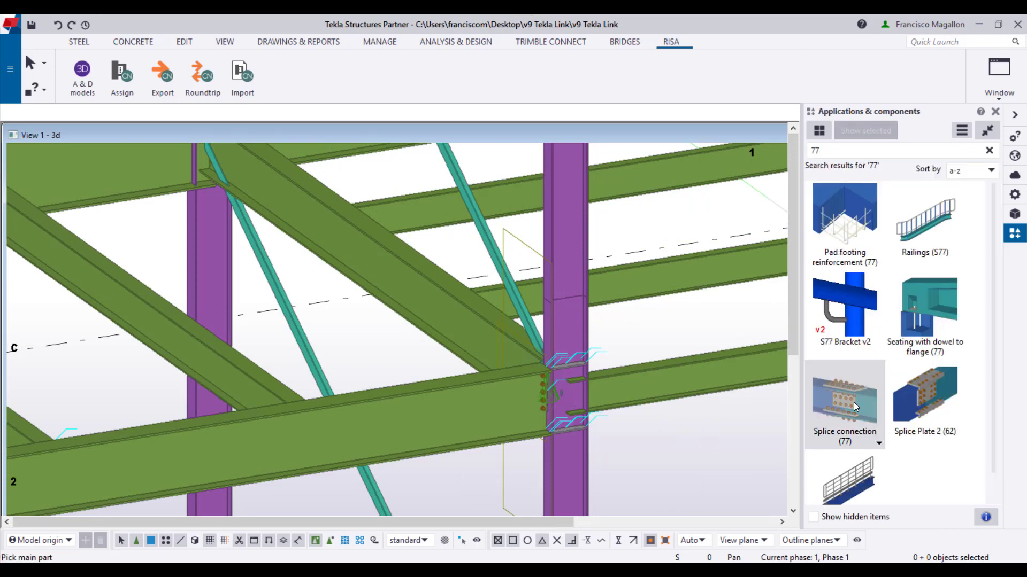
click(573, 341)
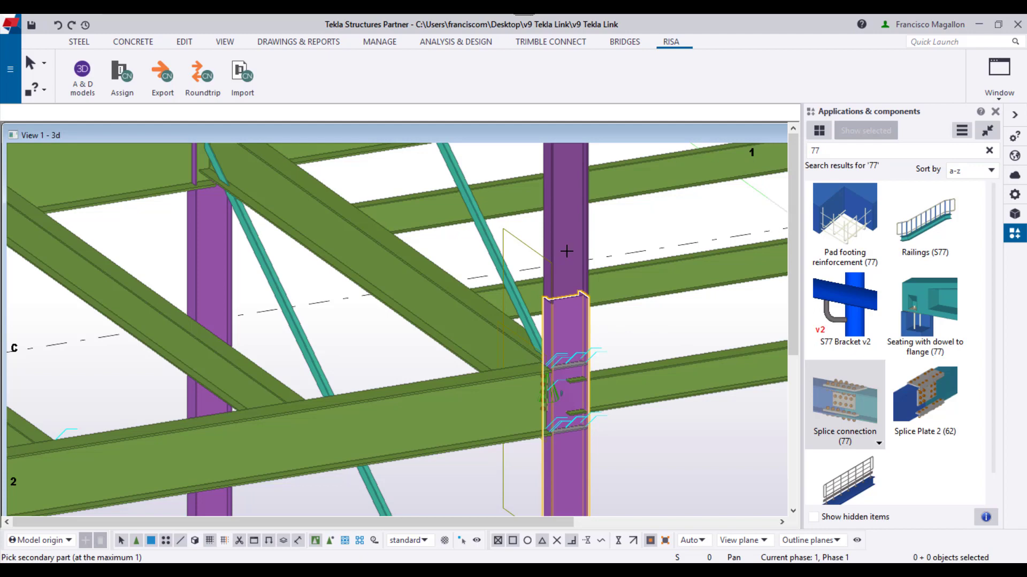
click(564, 255)
scroll(564, 256, up, 1)
scroll(564, 261, up, 1)
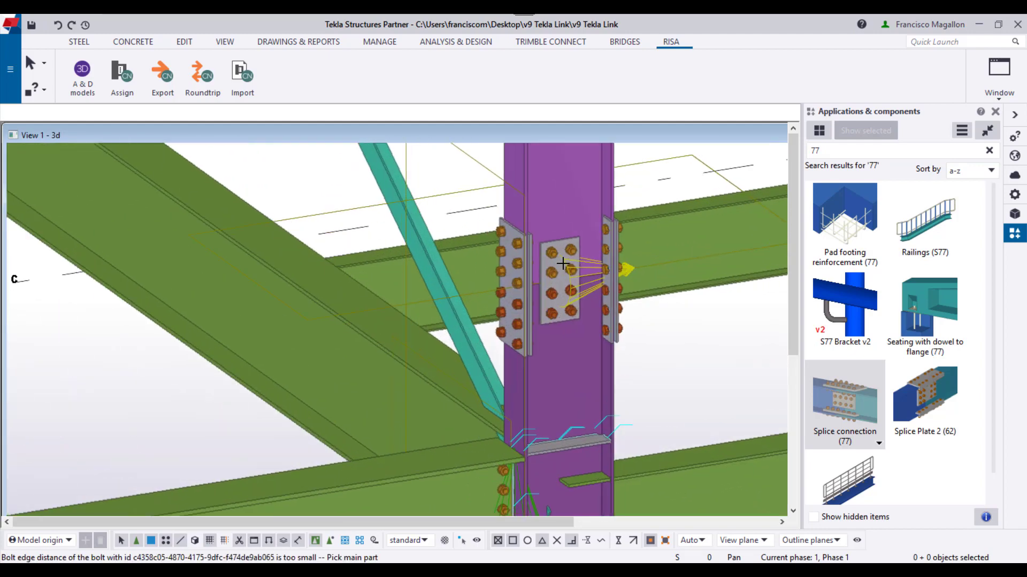
scroll(563, 263, up, 1)
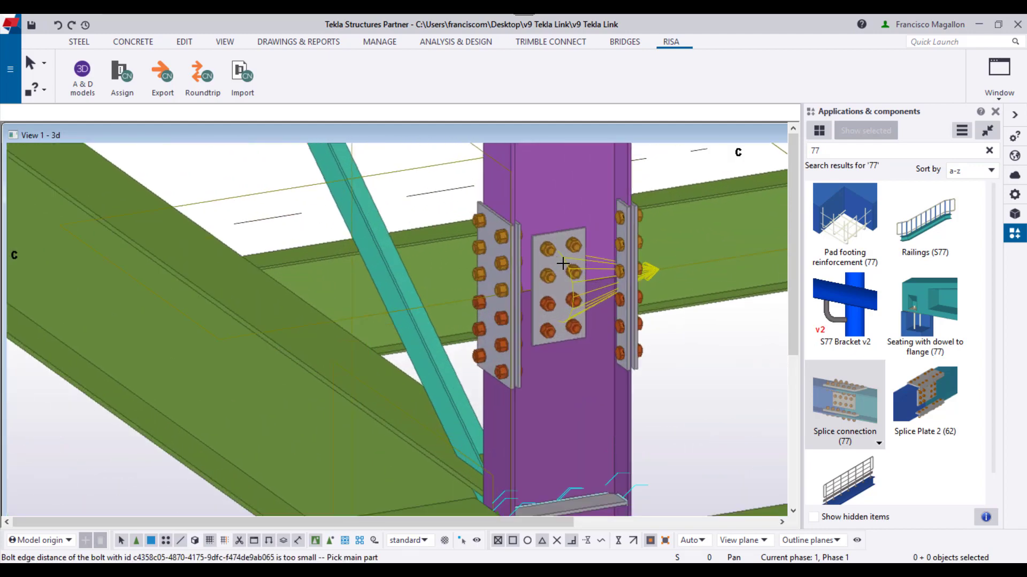
scroll(564, 263, down, 5)
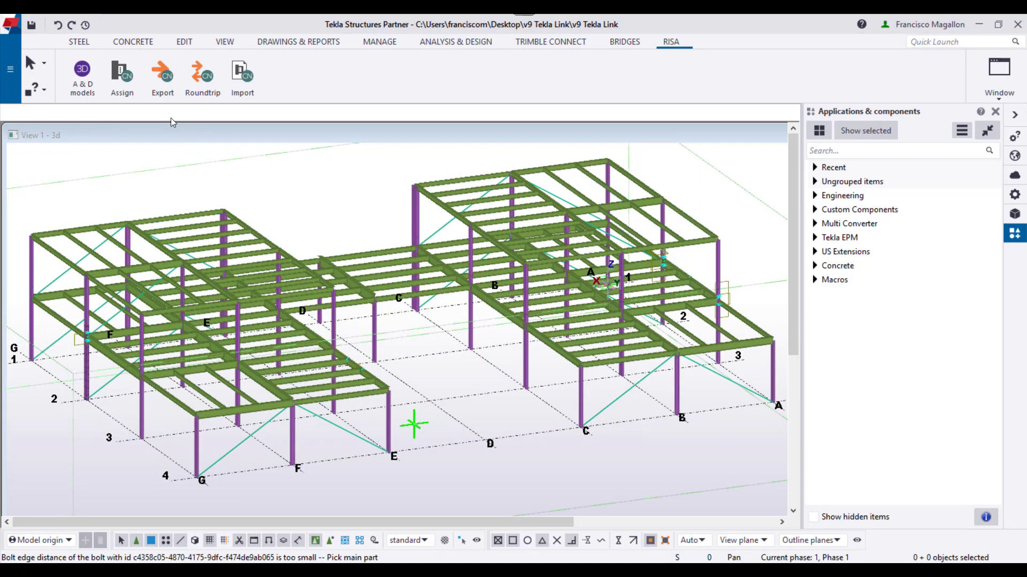
- Send the Tekla connections to RISAConnection and solve all five connection groups
click(169, 96)
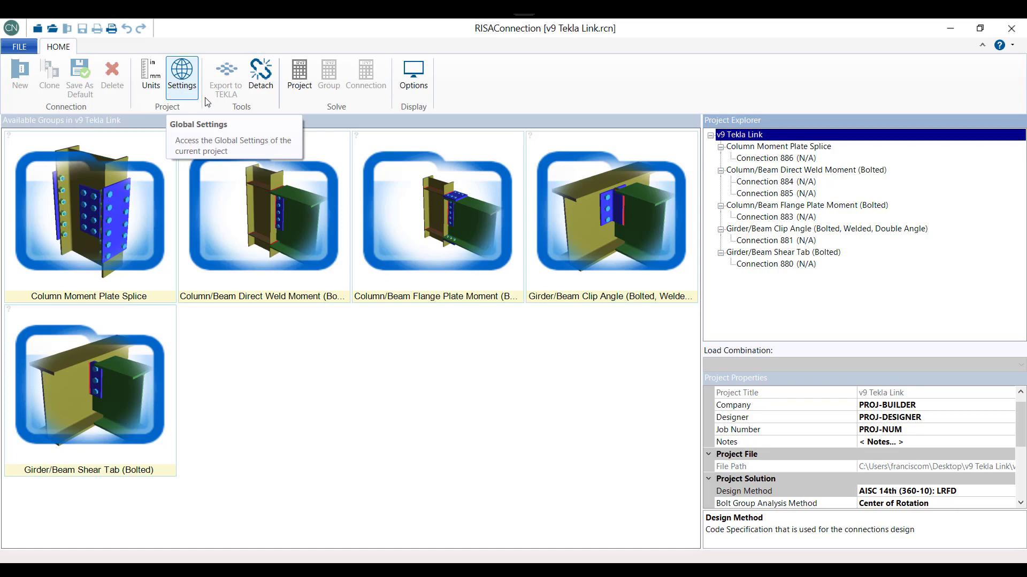
click(283, 136)
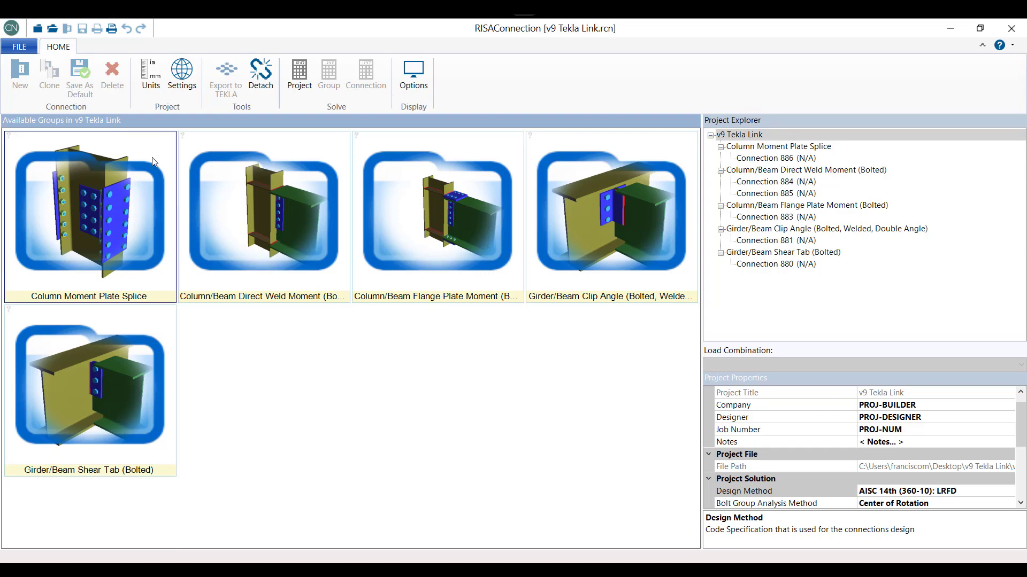
click(299, 74)
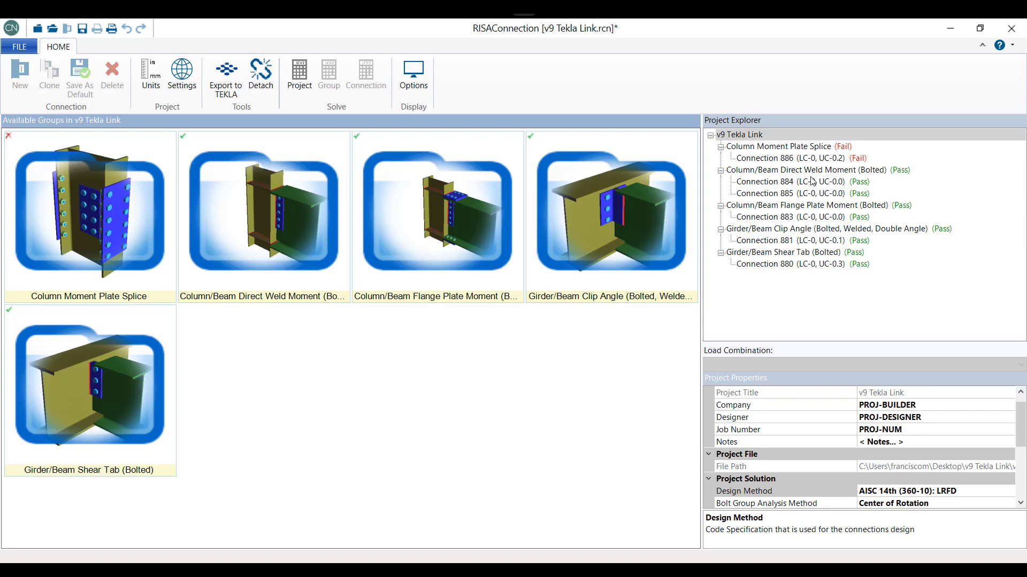
- Open Connection 886's report and expand its Bottom Column Flange geometry restriction checks
click(852, 159)
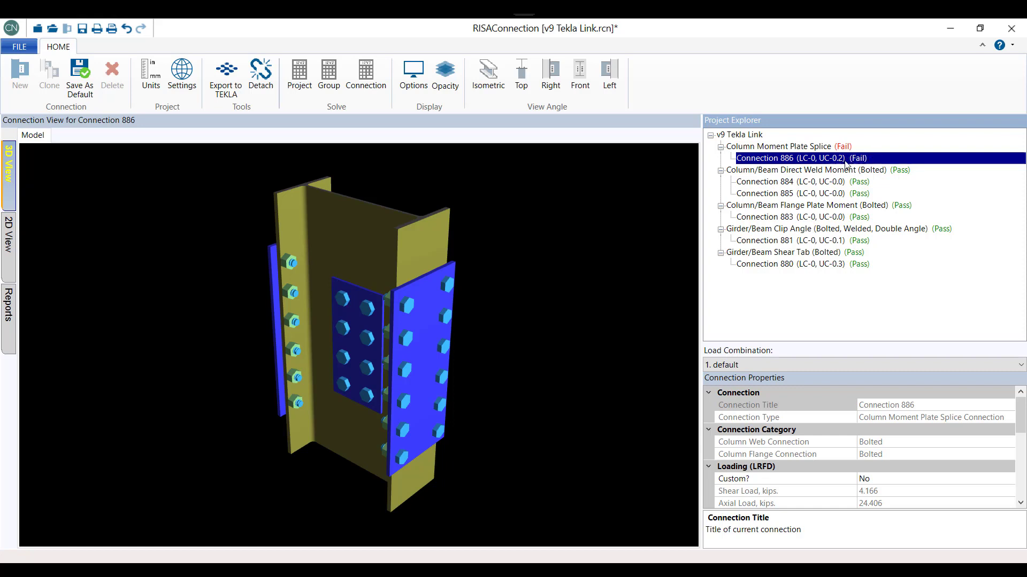
click(304, 241)
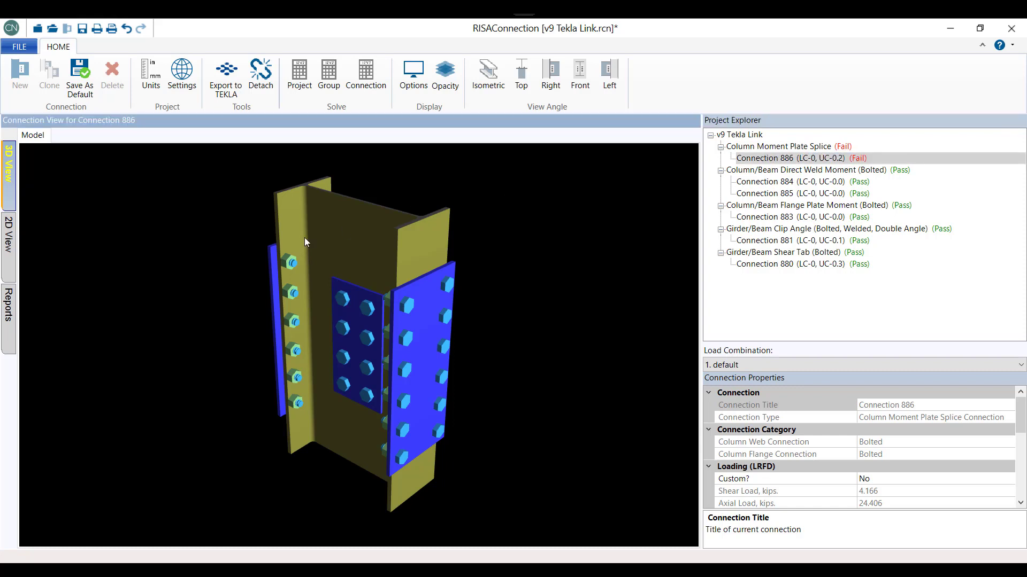
scroll(282, 253, up, 2)
scroll(286, 290, up, 2)
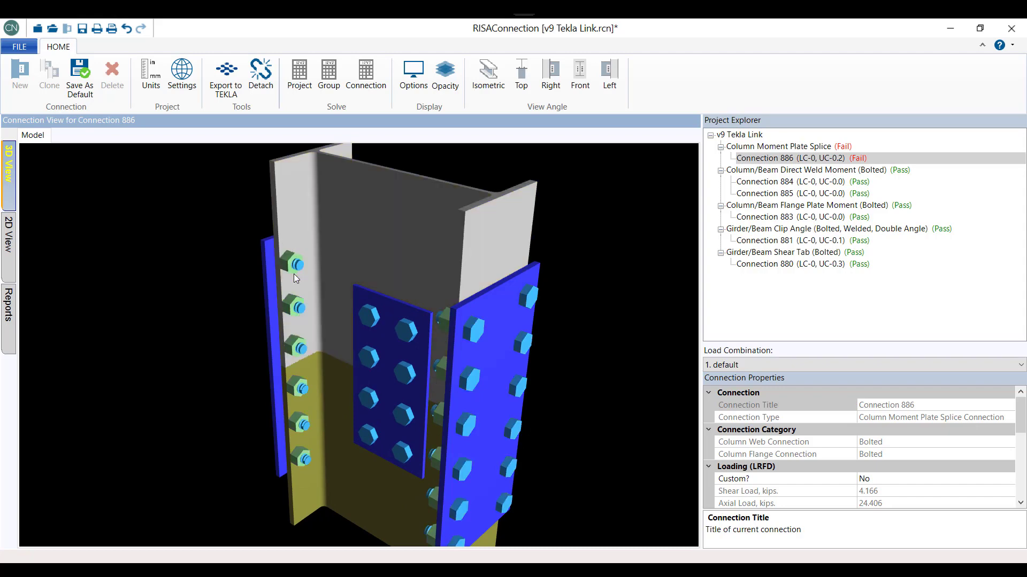
click(9, 318)
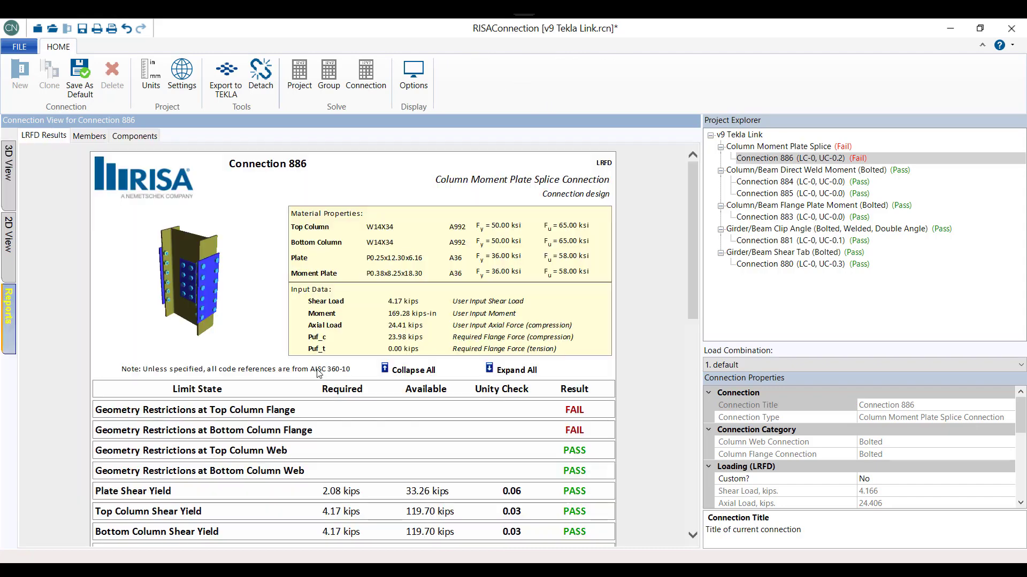
scroll(447, 253, down, 2)
scroll(446, 253, down, 2)
click(446, 254)
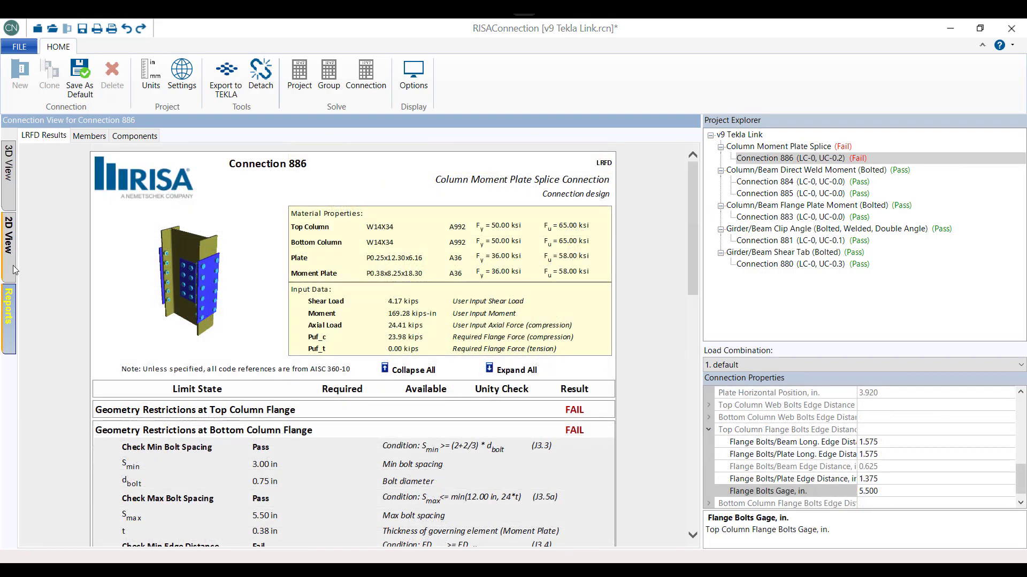
- In Connection 886's 2D View, change the flange bolt gage from 5.50 to 3.5 in
click(13, 267)
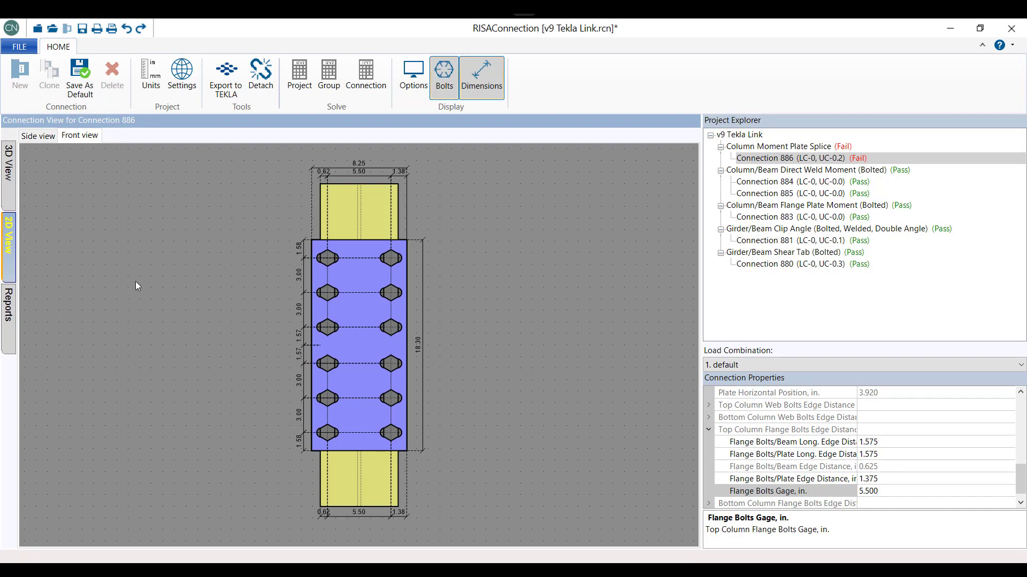
click(358, 174)
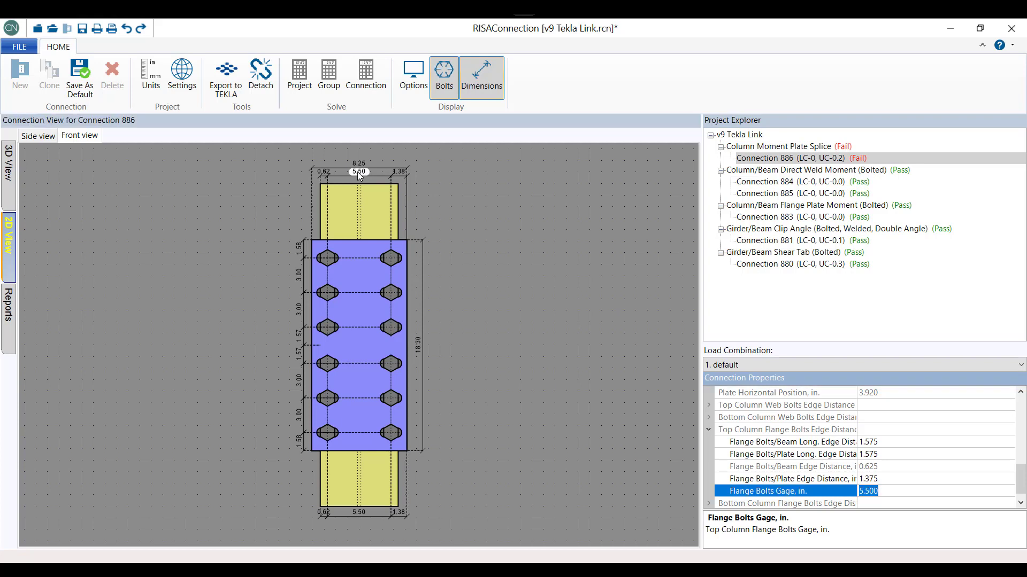
text(3.5)
key(Return)
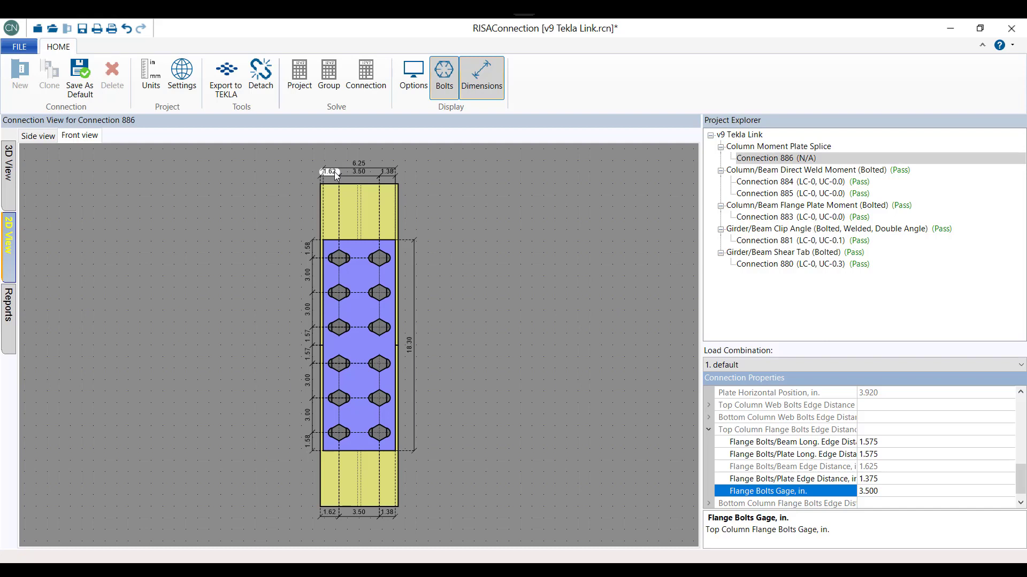
- Widen the plate edge distance from 1.38 to 2 in and re-solve the connection
click(334, 171)
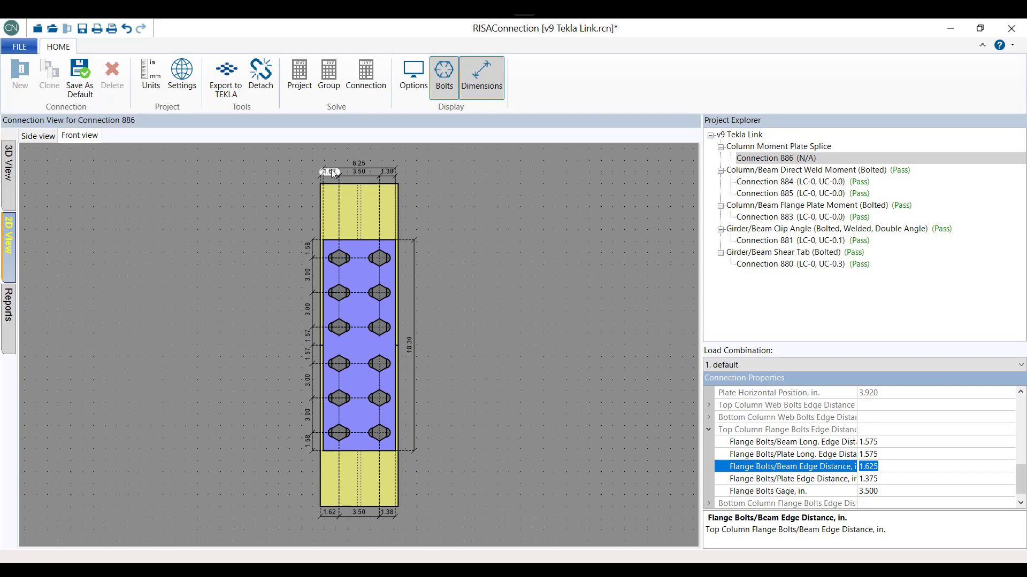
click(389, 171)
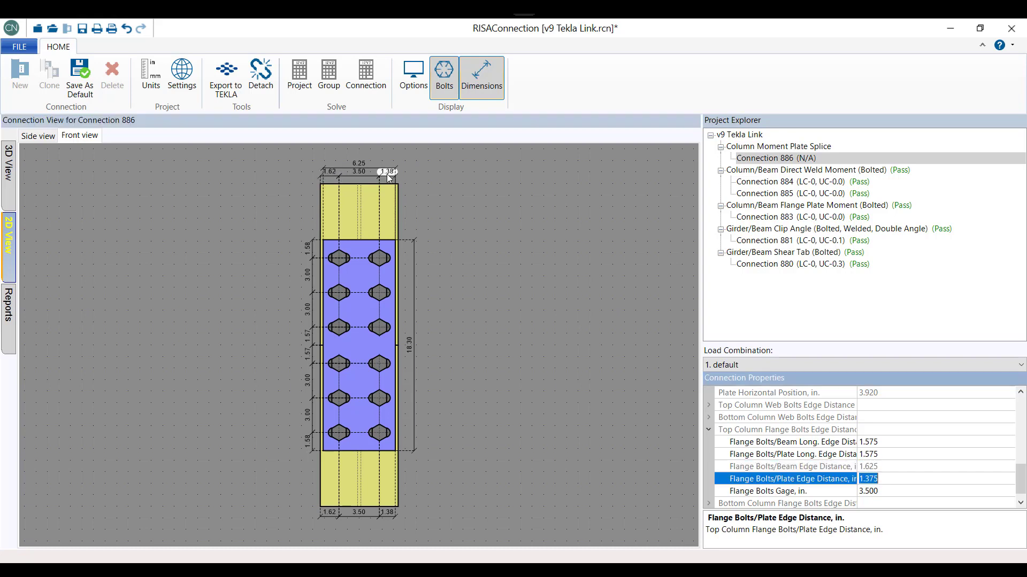
text(2)
key(Return)
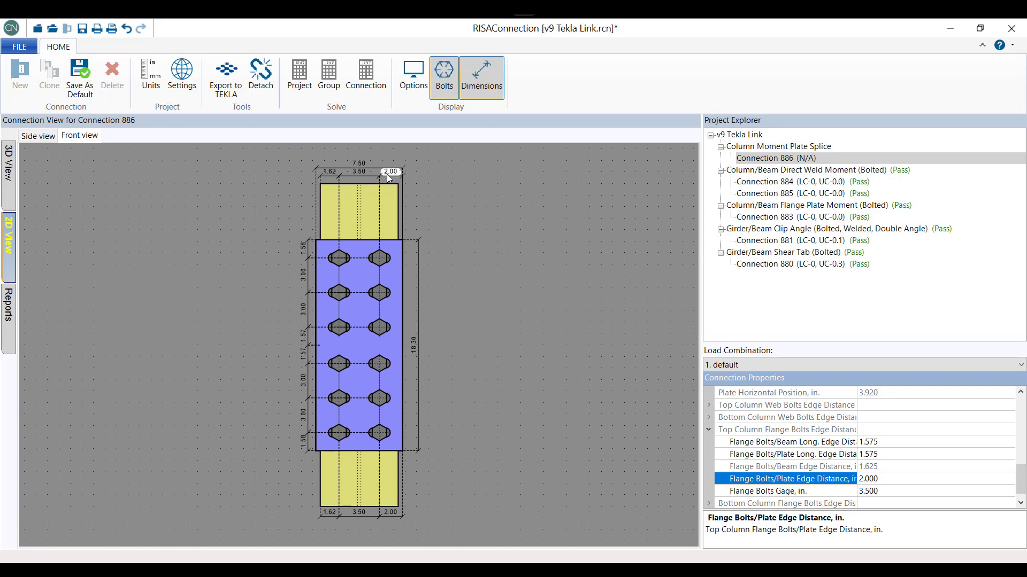
click(368, 74)
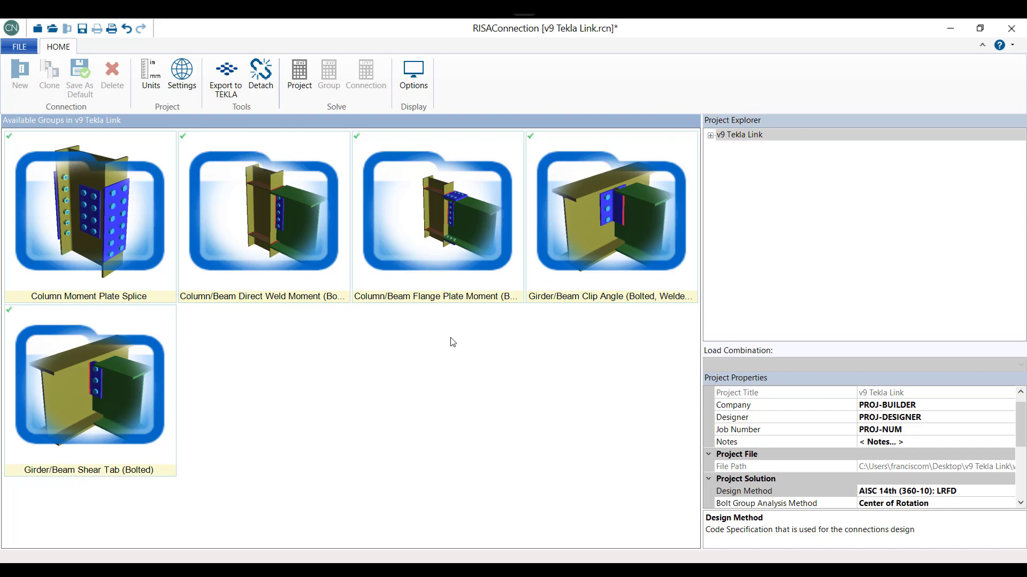
- Open Connection 883 from the Flange Plate Moment group and inspect its top moment plate
double_click(440, 260)
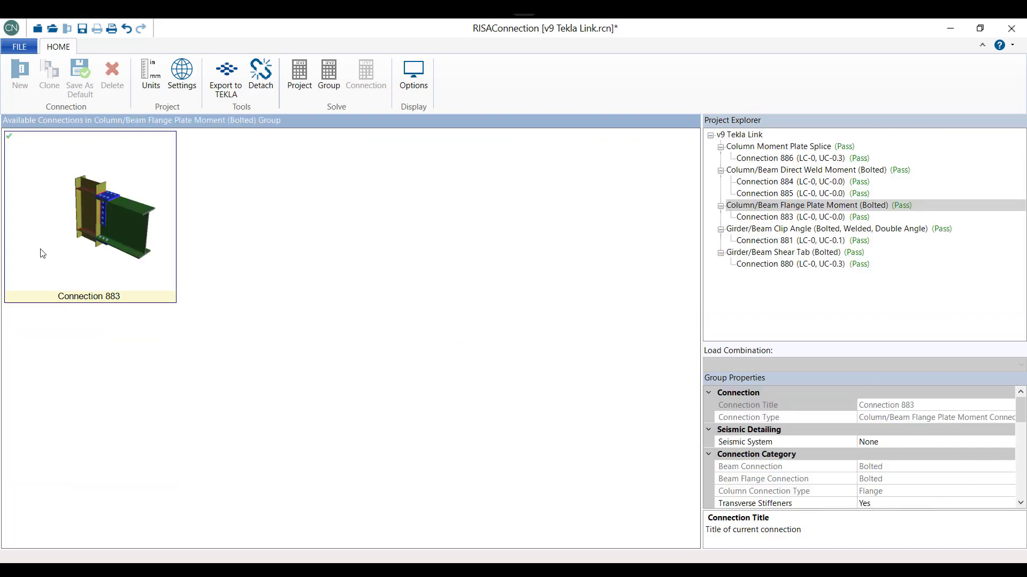
double_click(89, 238)
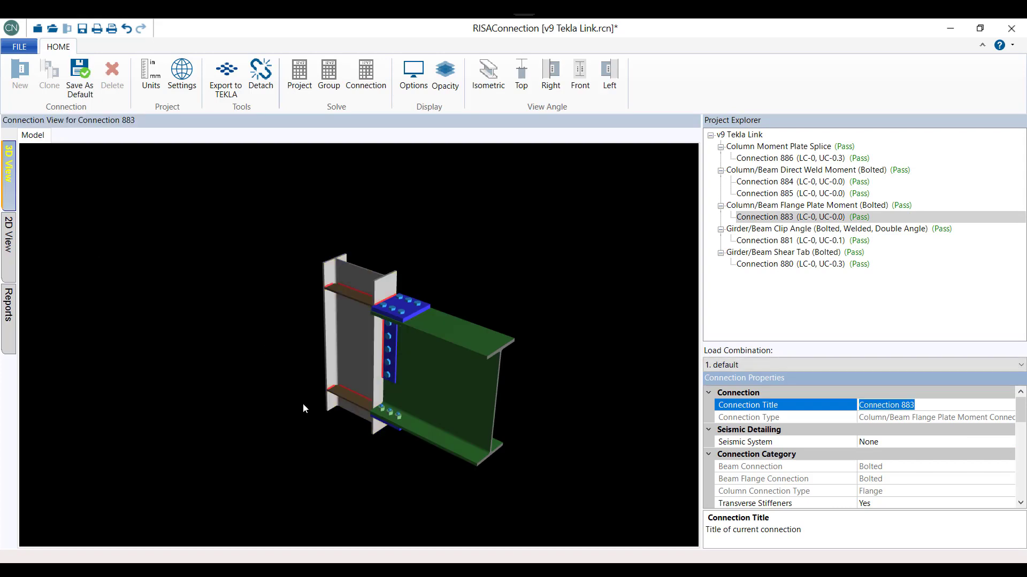
scroll(383, 437, up, 5)
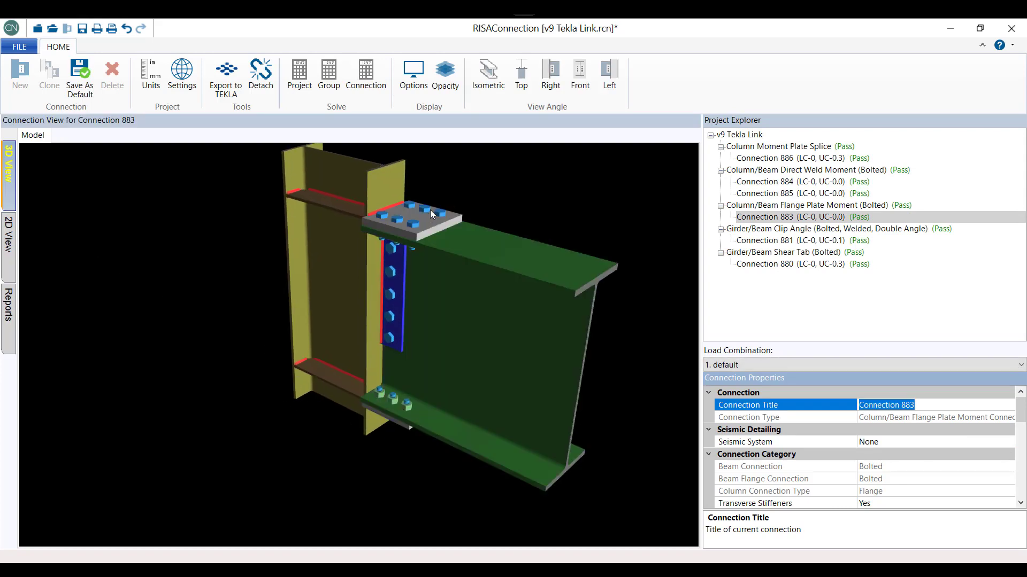
click(440, 223)
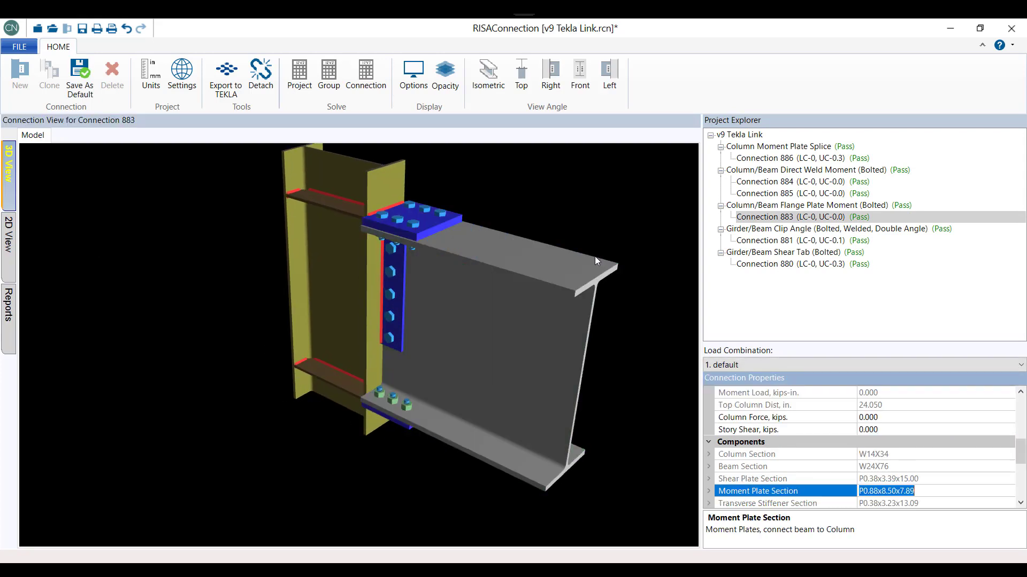
click(485, 195)
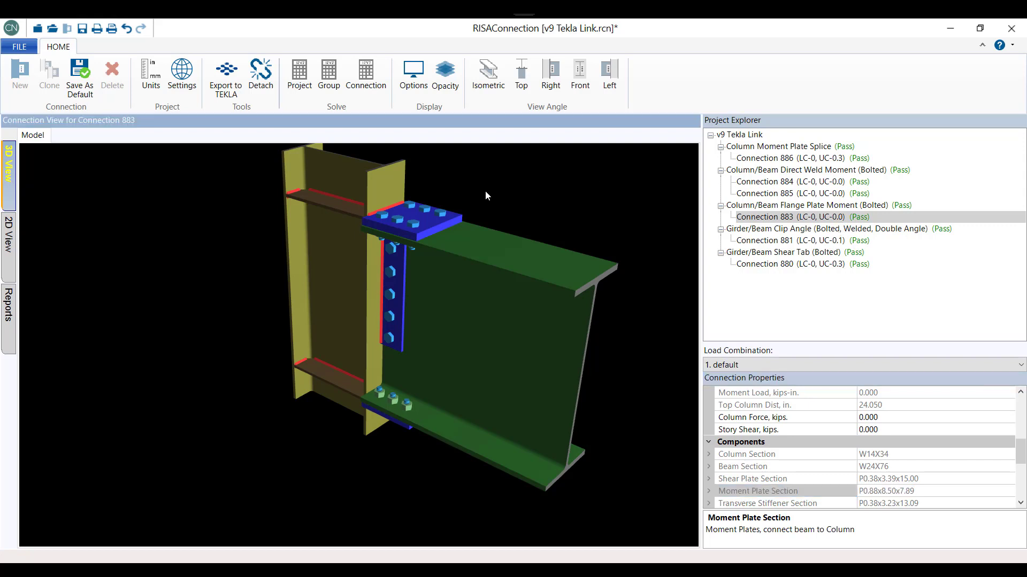
mouse_move(437, 189)
mouse_down()
mouse_move(441, 161)
mouse_move(480, 184)
mouse_up()
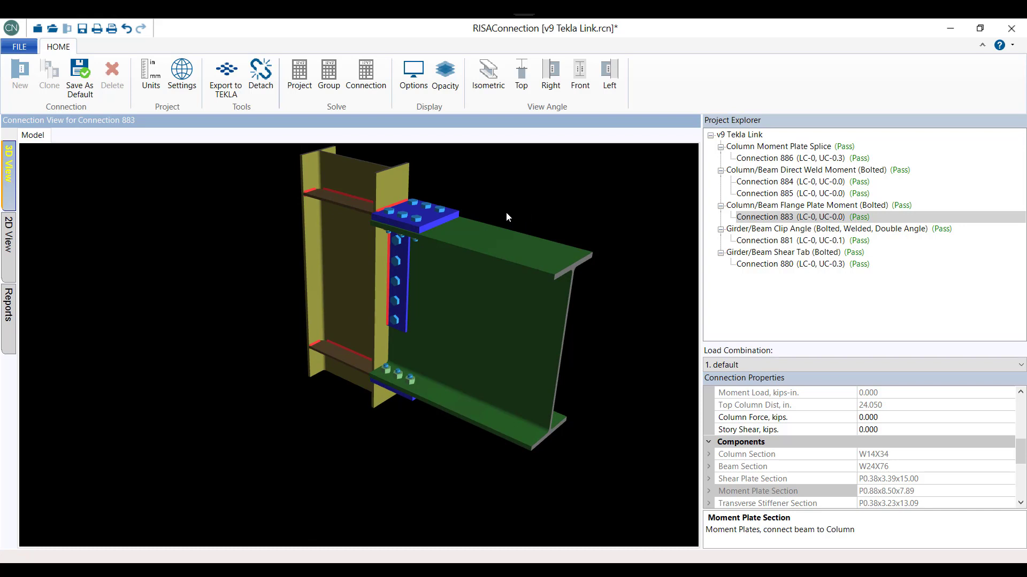
- Set Connection 883's moment beam bolts to 9 bolts per row
click(435, 210)
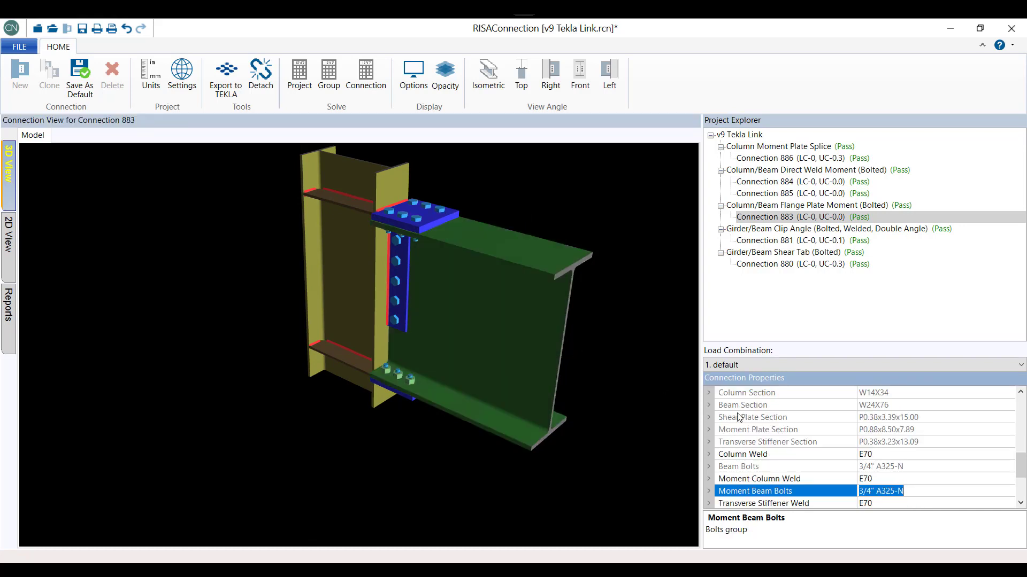
click(709, 491)
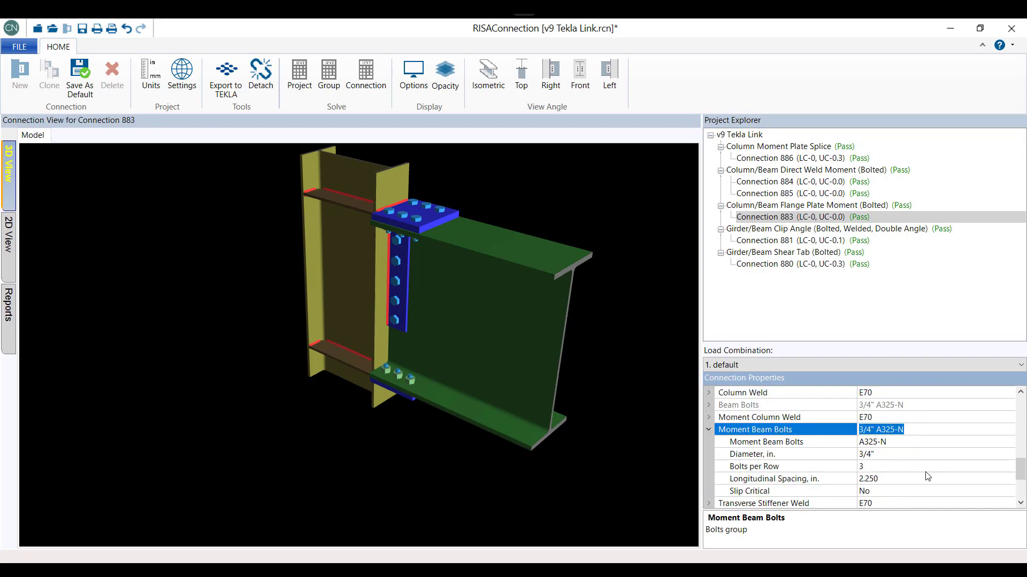
click(987, 467)
click(1008, 467)
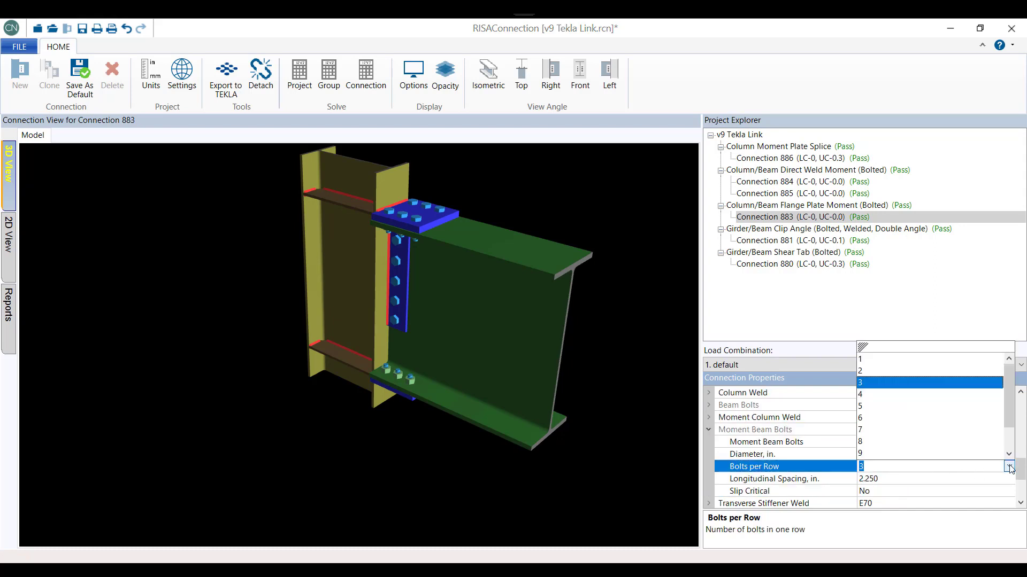
click(892, 454)
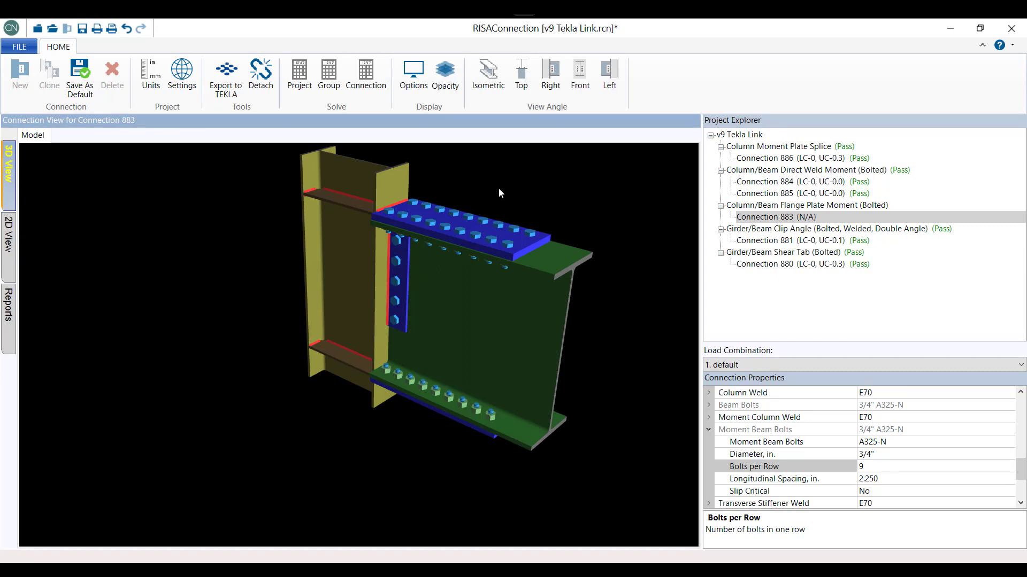
- Export the connections to Tekla, review the 6-updated link summary, and return to Tekla
click(237, 90)
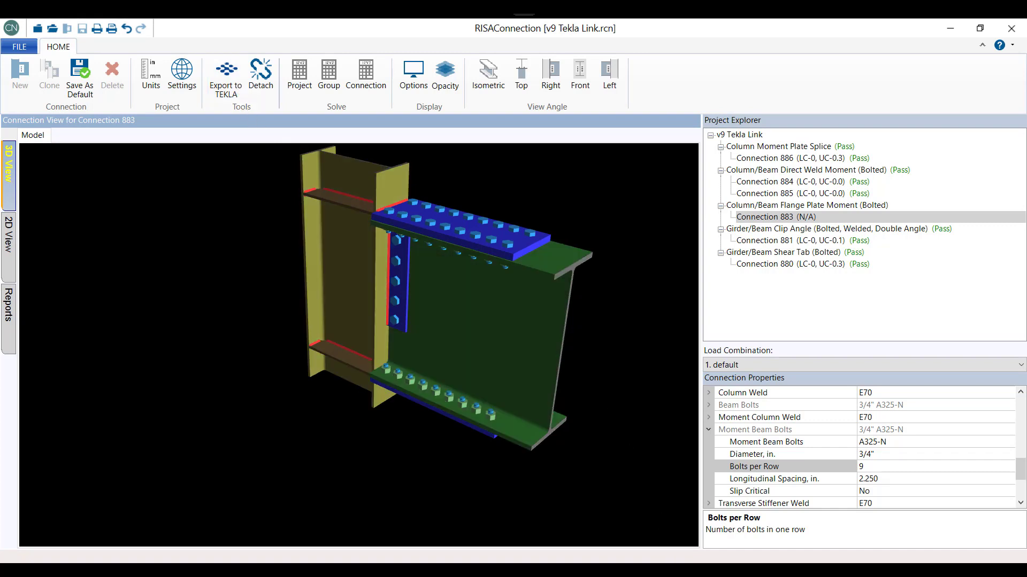
click(650, 529)
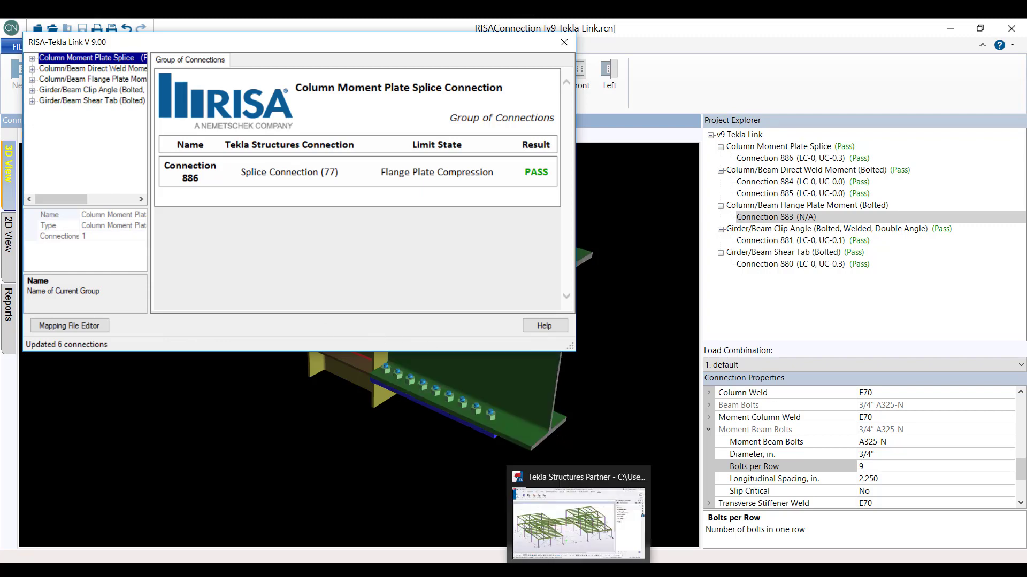
click(585, 514)
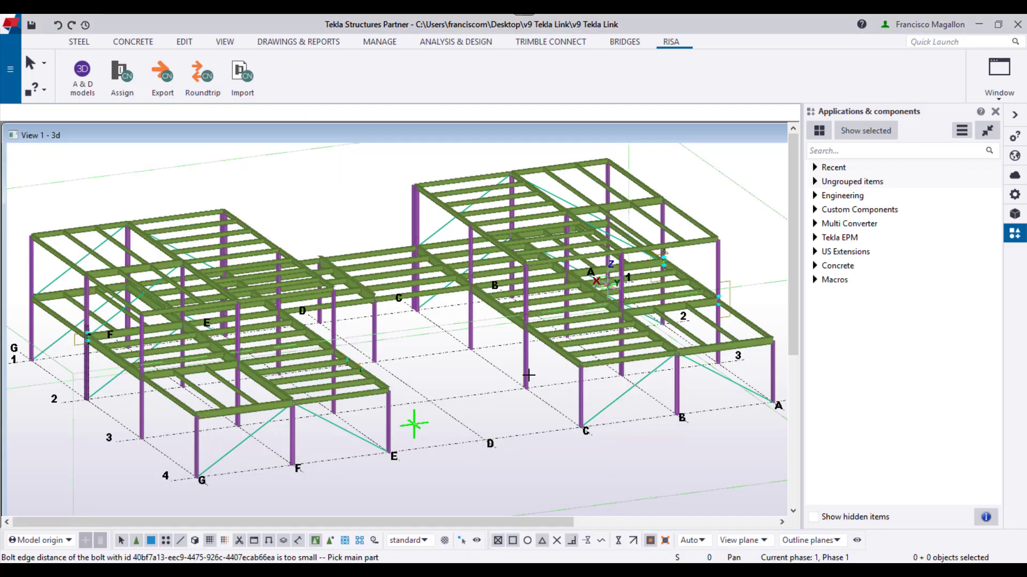
scroll(81, 329, up, 3)
scroll(71, 328, up, 2)
scroll(72, 329, up, 2)
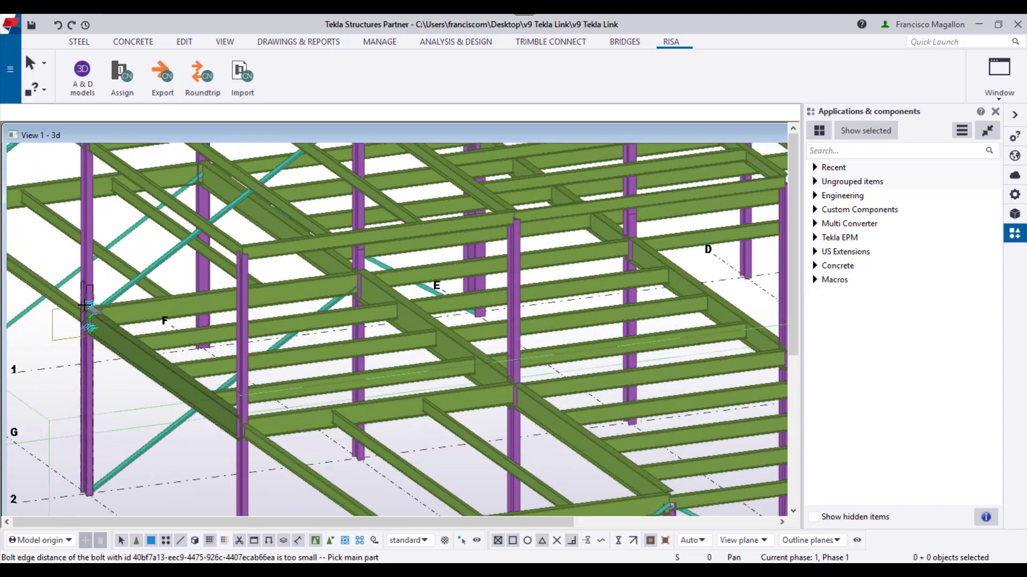
scroll(80, 335, up, 2)
scroll(92, 341, up, 1)
scroll(106, 350, up, 2)
scroll(105, 350, up, 1)
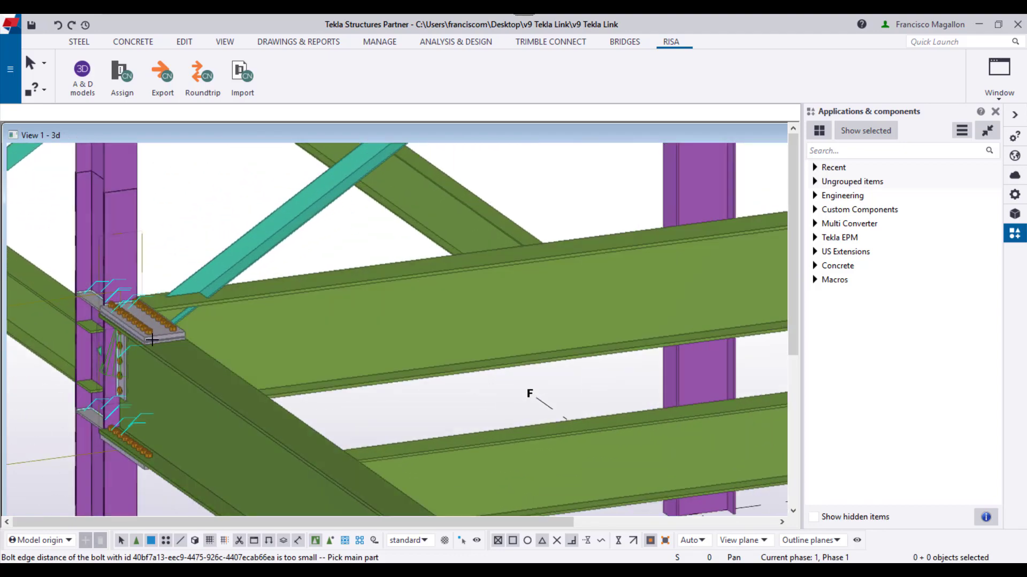
scroll(156, 337, up, 1)
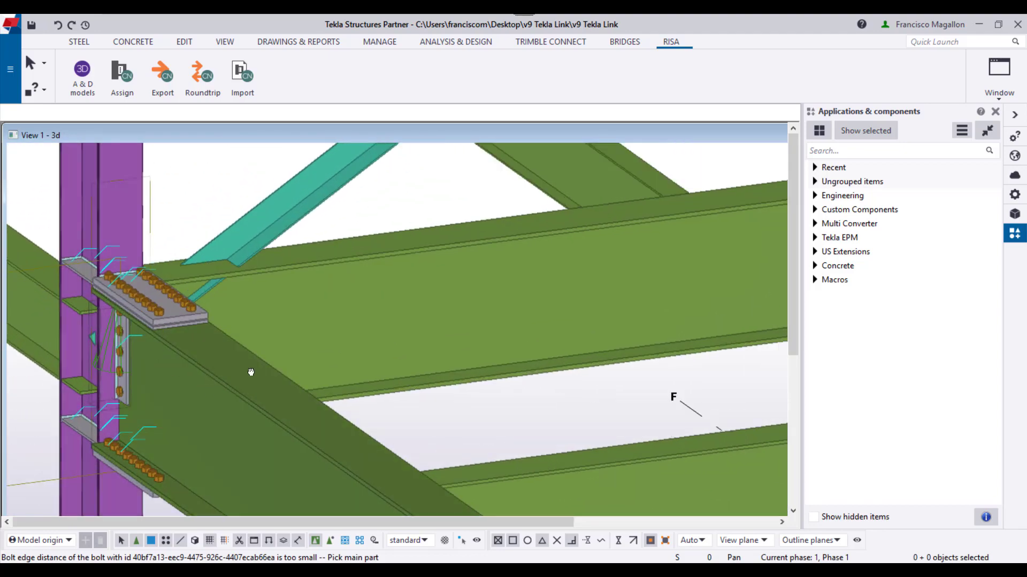
- Pan the 3D view to centre the updated bolted moment connection at grid F/1
middle_drag(248, 366, 273, 381)
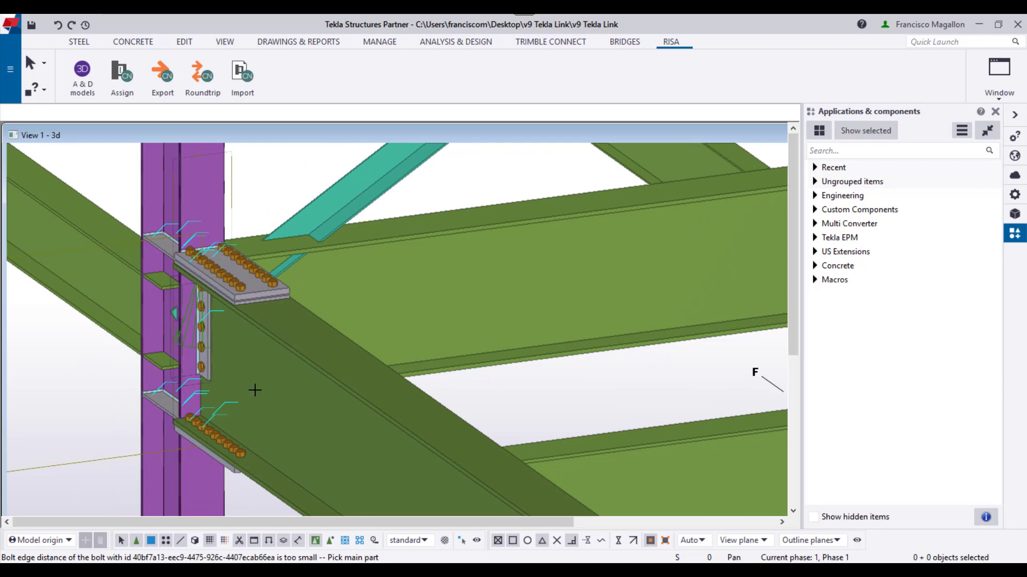